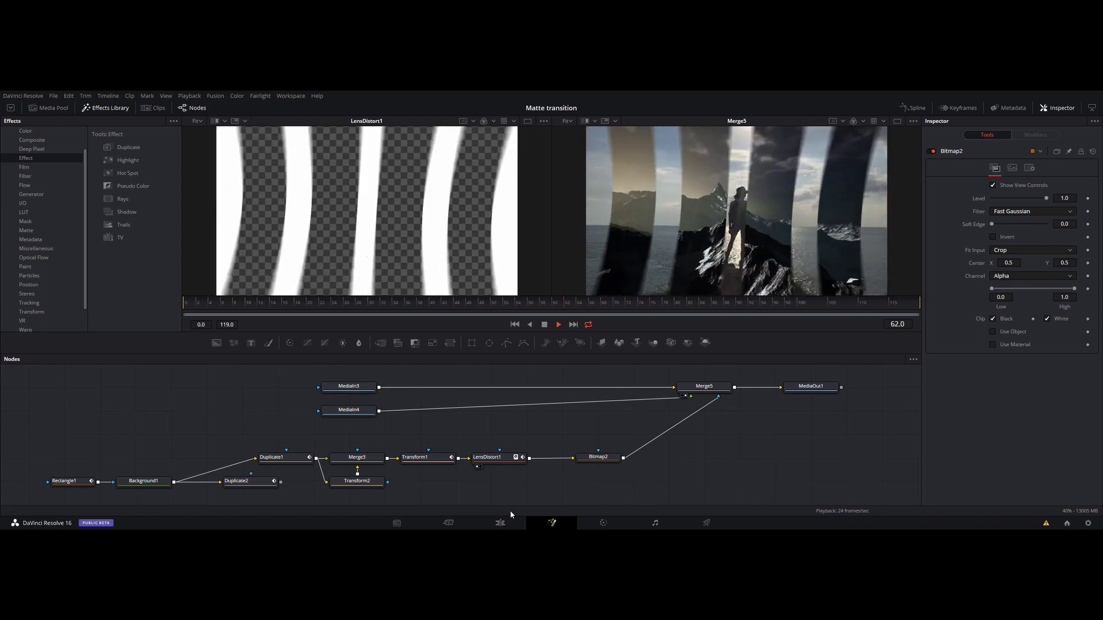
Step: Preview the MediaIn3 and MediaIn4 source clips in the first viewer and stop the playback
{"action": "left_click_drag", "start_coordinate": [349, 386], "coordinate": [369, 191]}
{"action": "left_click_drag", "start_coordinate": [347, 409], "coordinate": [367, 222]}
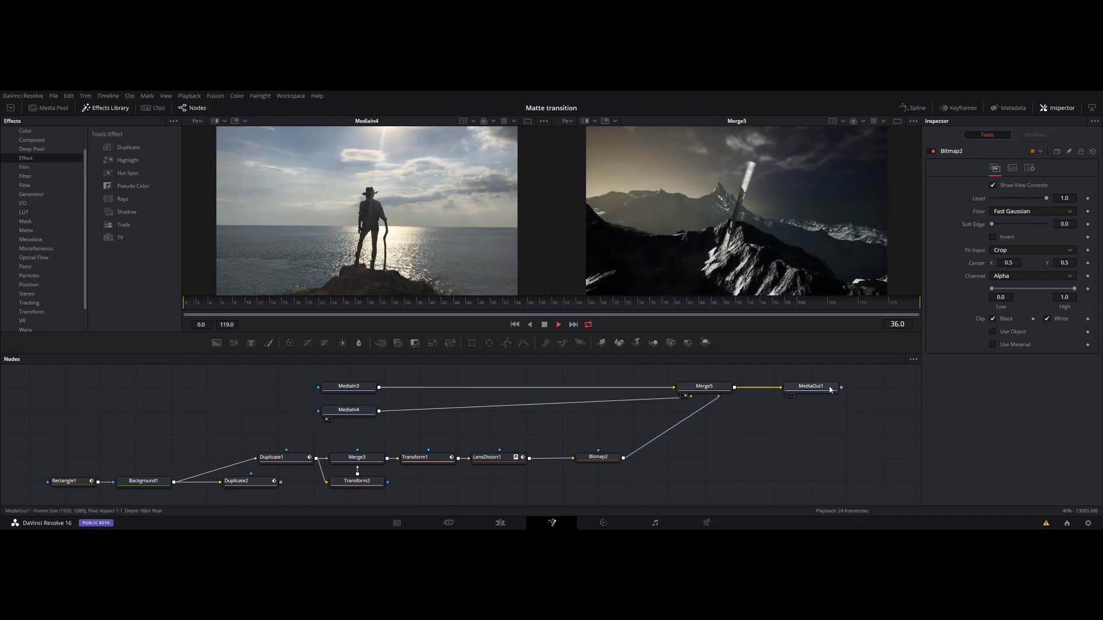
{"action": "left_click", "coordinate": [544, 325]}
Step: Add a Fusion Composition to the empty stretch of Video 1 on the Edit page and delete it again
{"action": "left_click", "coordinate": [500, 523]}
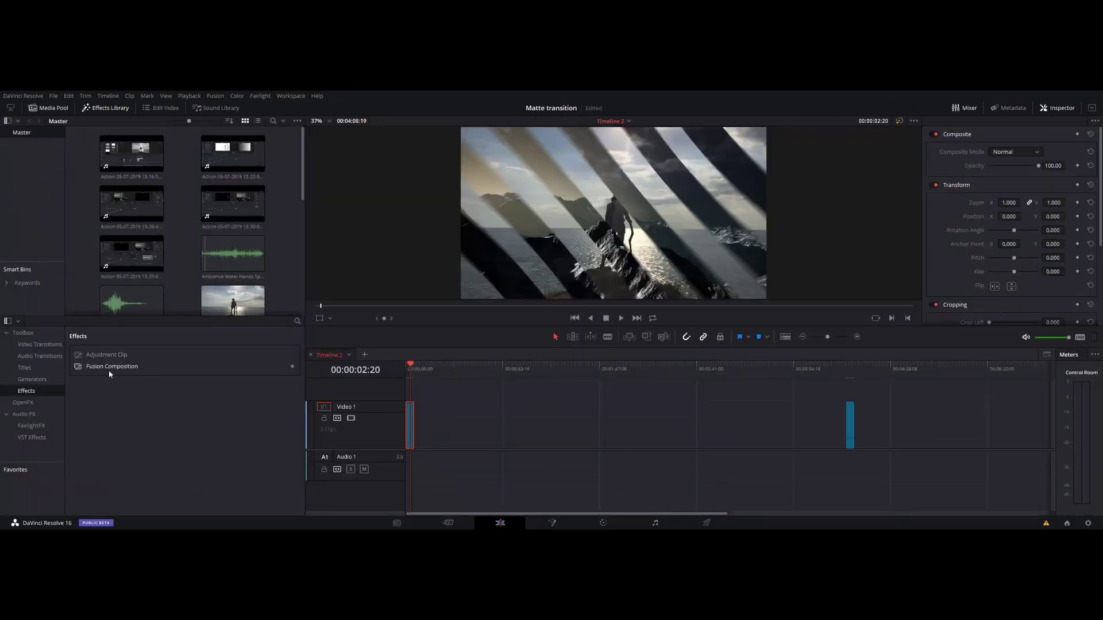
{"action": "left_click_drag", "start_coordinate": [110, 367], "coordinate": [567, 428]}
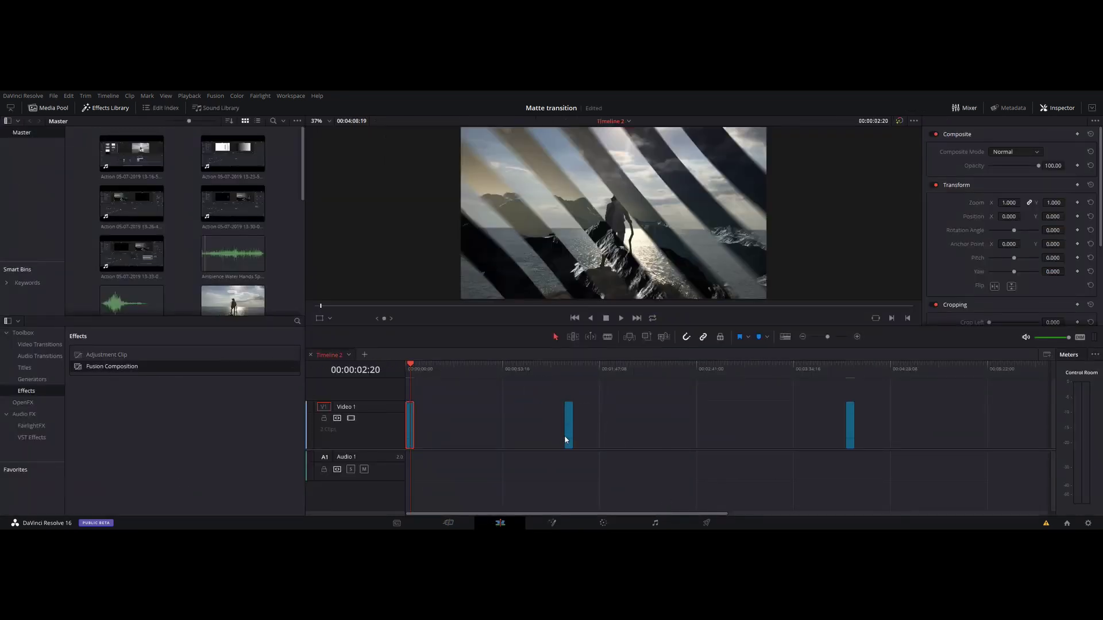
{"action": "left_click", "coordinate": [574, 372]}
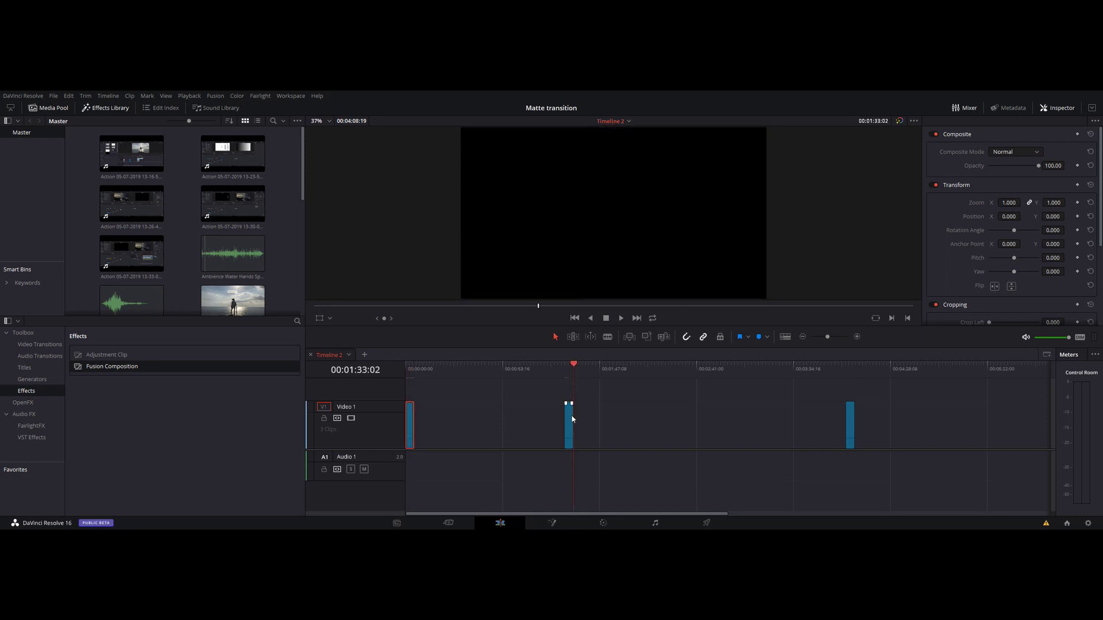
{"action": "left_click_drag", "start_coordinate": [543, 401], "coordinate": [623, 443]}
{"action": "key", "text": "Delete"}
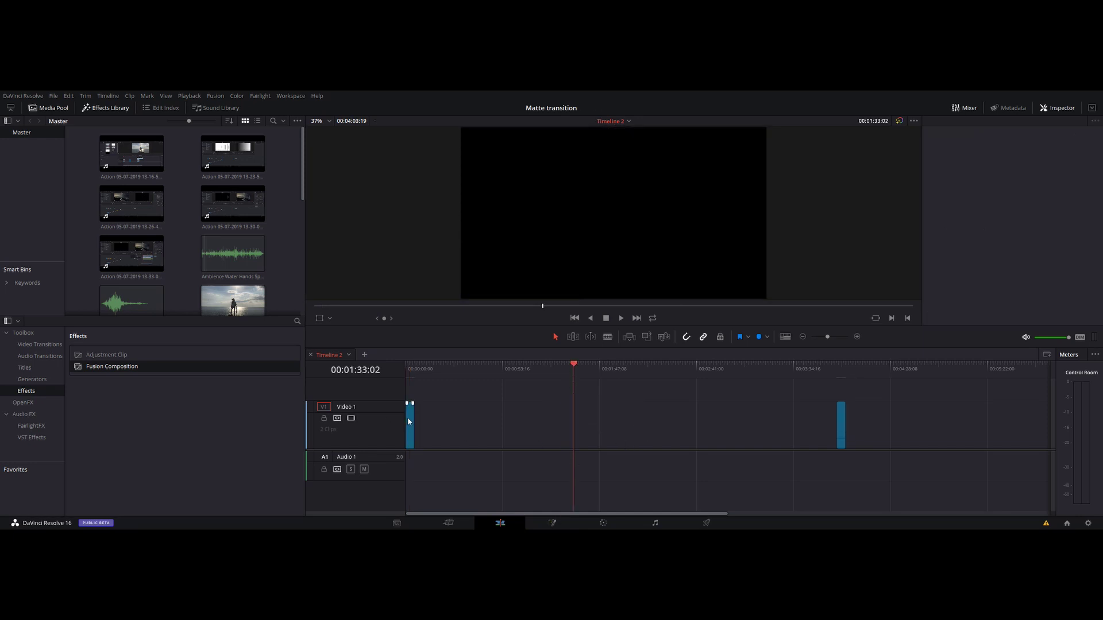
Step: Open the first clip on the Video 1 track in the Fusion page with the playhead at the timeline start
{"action": "left_click", "coordinate": [409, 422]}
{"action": "key", "text": "Home"}
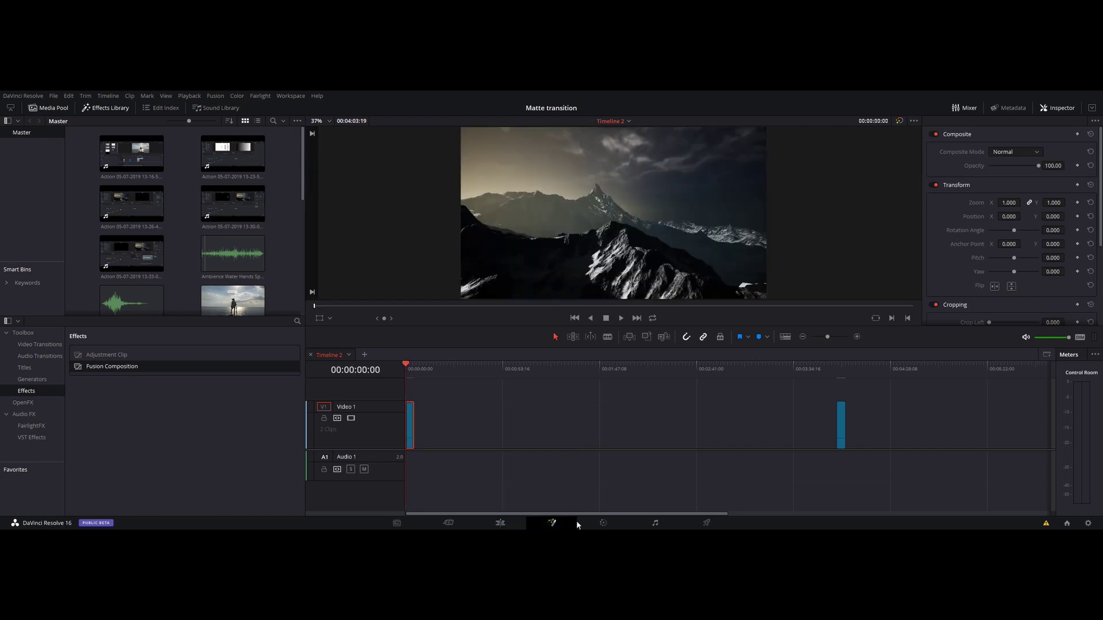
{"action": "left_click", "coordinate": [576, 523]}
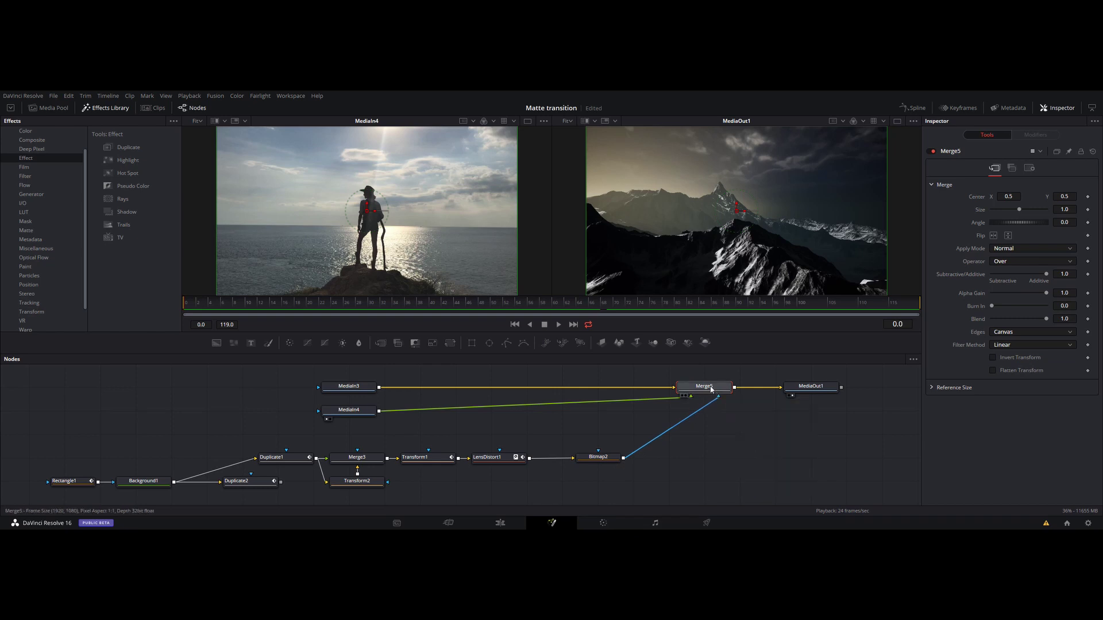
Step: Preview the Merge5 transition at frame 57 and show the Bitmap2 matte in the second viewer
{"action": "key", "text": "2"}
{"action": "mouse_move", "coordinate": [547, 306]}
{"action": "left_mouse_down"}
{"action": "mouse_move", "coordinate": [682, 308]}
{"action": "mouse_move", "coordinate": [536, 311]}
{"action": "left_mouse_up"}
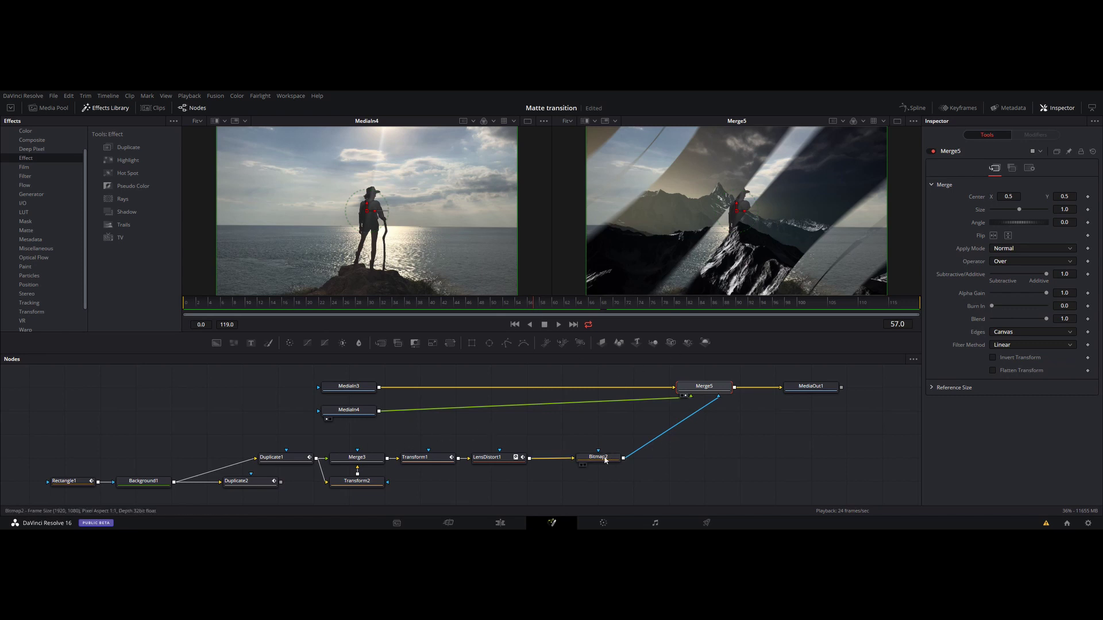
{"action": "key", "text": "2"}
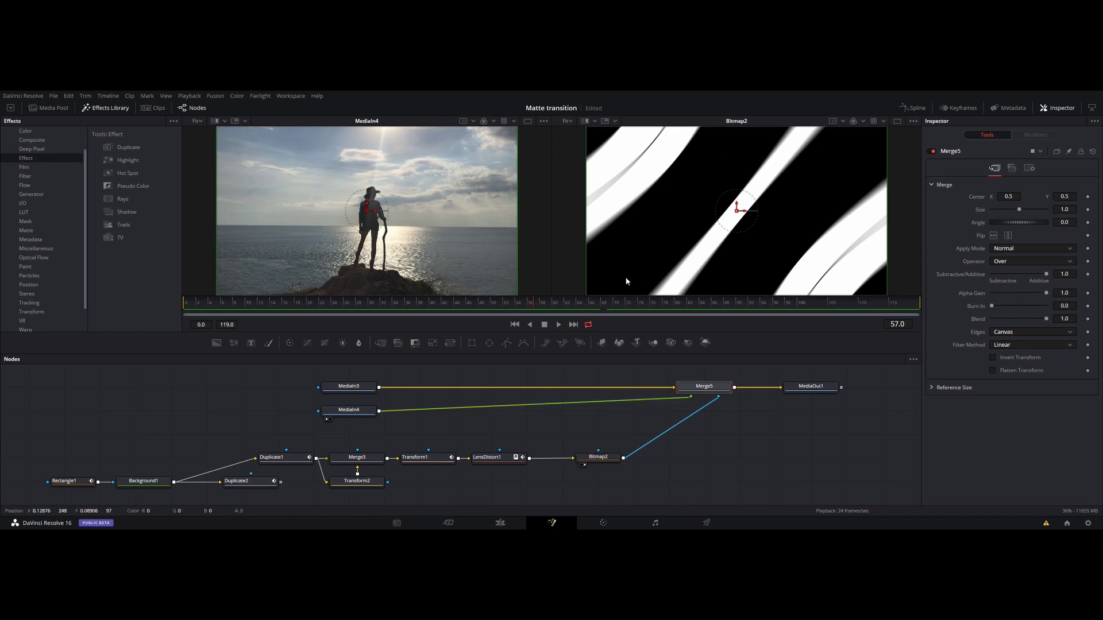
Step: Show Background1 in the first viewer and scrub its bar animation from frame 0 to frame 62
{"action": "left_click_drag", "start_coordinate": [150, 431], "coordinate": [283, 423]}
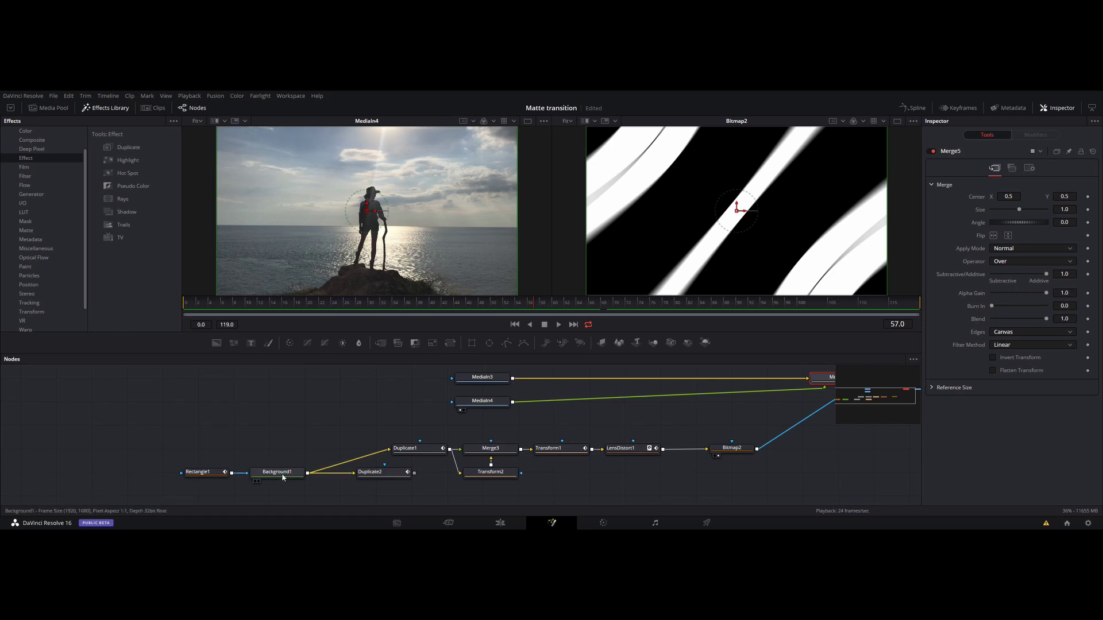
{"action": "left_click_drag", "start_coordinate": [277, 472], "coordinate": [335, 245]}
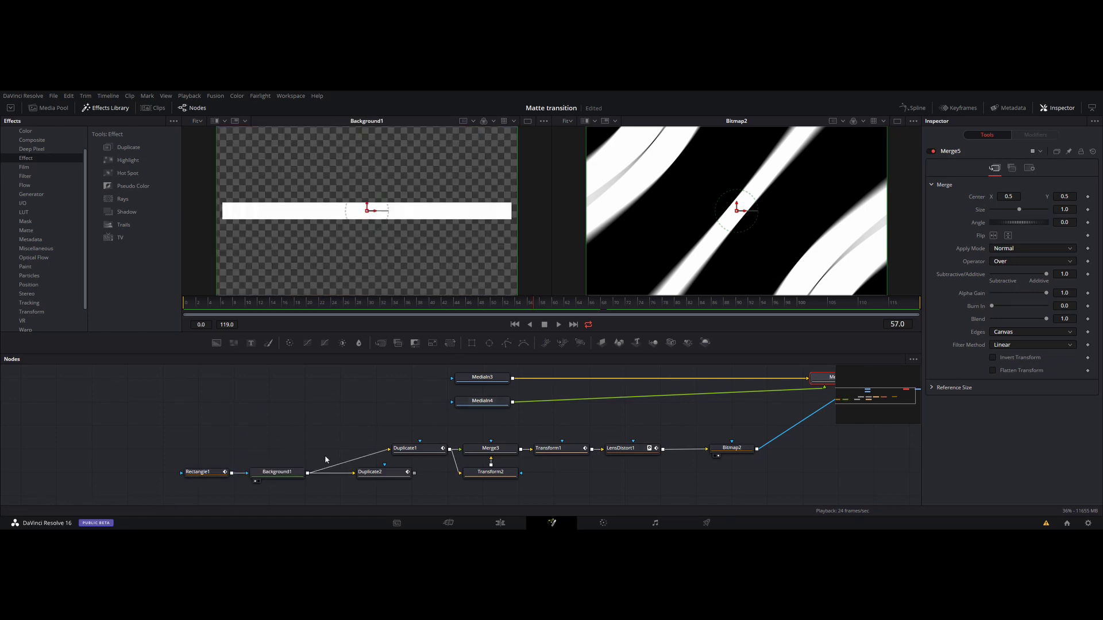
{"action": "left_click", "coordinate": [275, 476]}
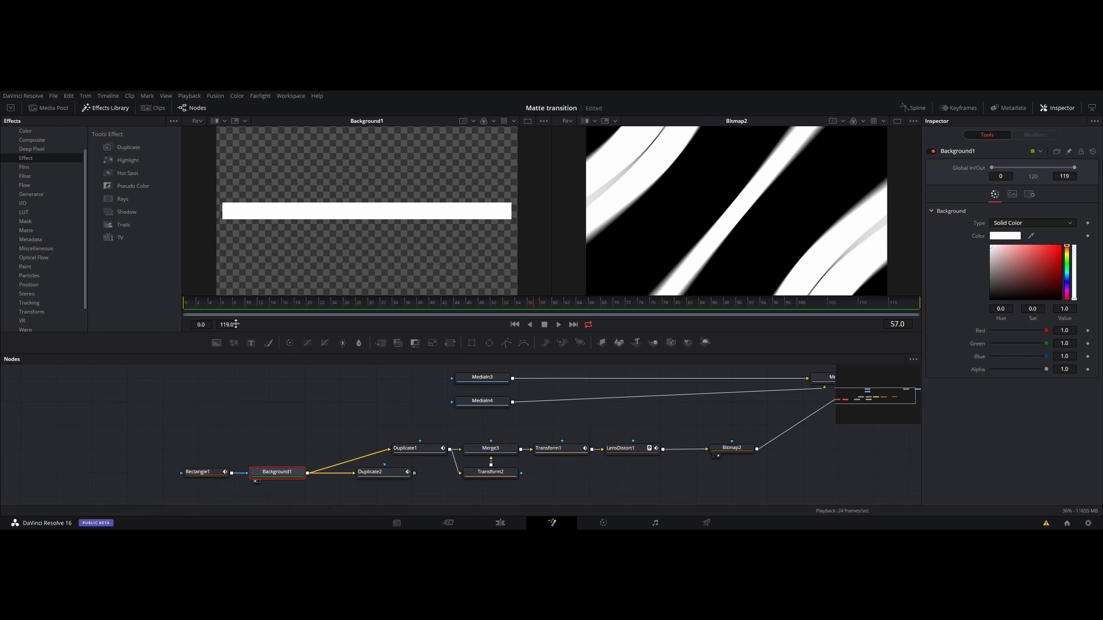
{"action": "left_click", "coordinate": [184, 305]}
{"action": "left_click_drag", "start_coordinate": [227, 308], "coordinate": [564, 304]}
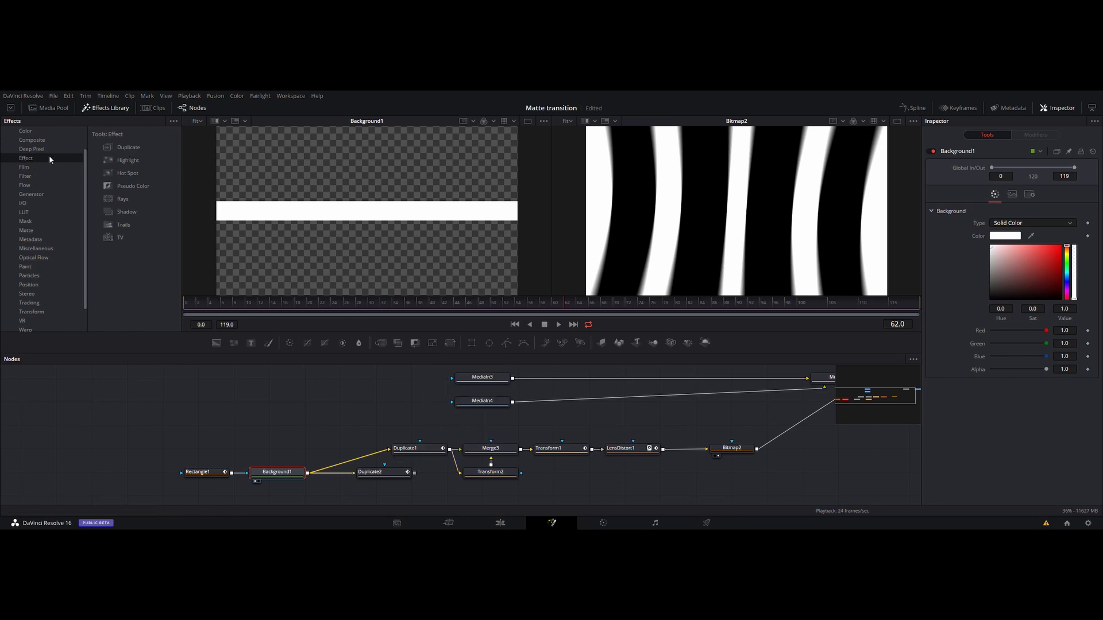
Step: Add a Duplicate node fed by Background1 and show its output in the first viewer
{"action": "left_click_drag", "start_coordinate": [132, 148], "coordinate": [316, 405]}
{"action": "left_click_drag", "start_coordinate": [309, 473], "coordinate": [327, 271]}
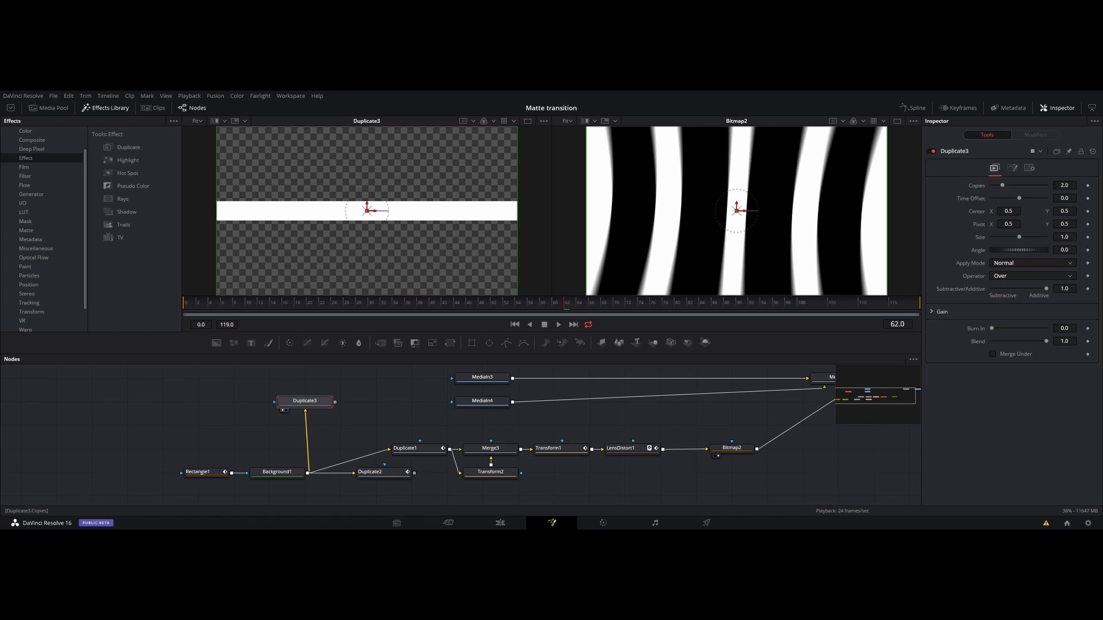
Step: Set the new Duplicate node's Center Y to 0.71 and its number of copies to 3
{"action": "left_click_drag", "start_coordinate": [1008, 212], "coordinate": [975, 212]}
{"action": "double_click", "coordinate": [974, 213]}
{"action": "left_click_drag", "start_coordinate": [1064, 212], "coordinate": [208, 214]}
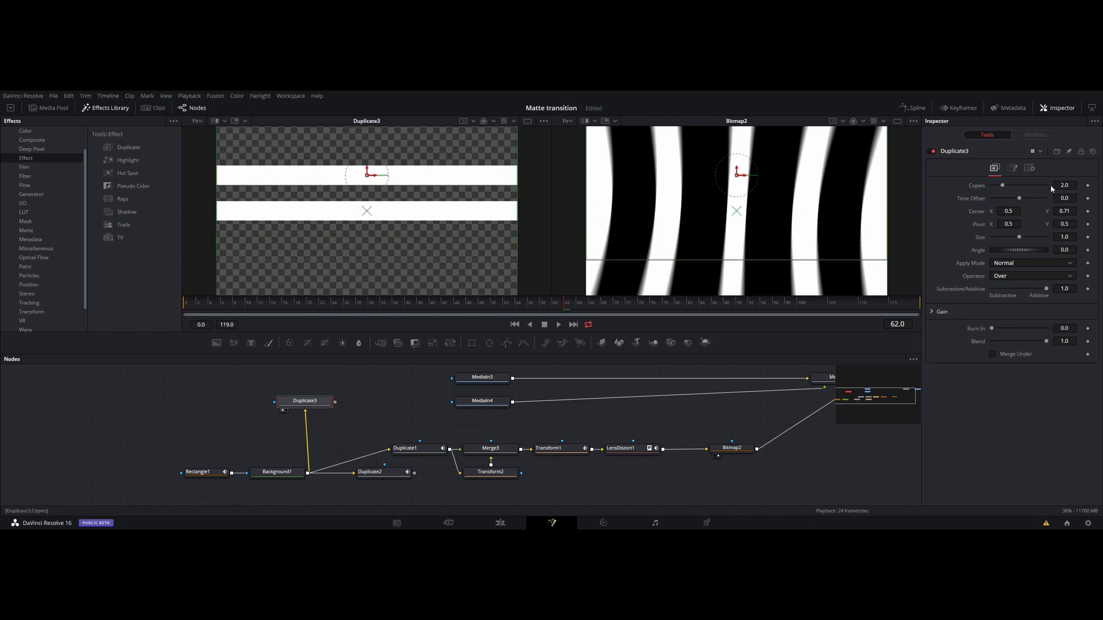
{"action": "left_click", "coordinate": [1065, 185]}
{"action": "type", "text": "3"}
{"action": "key", "text": "Tab"}
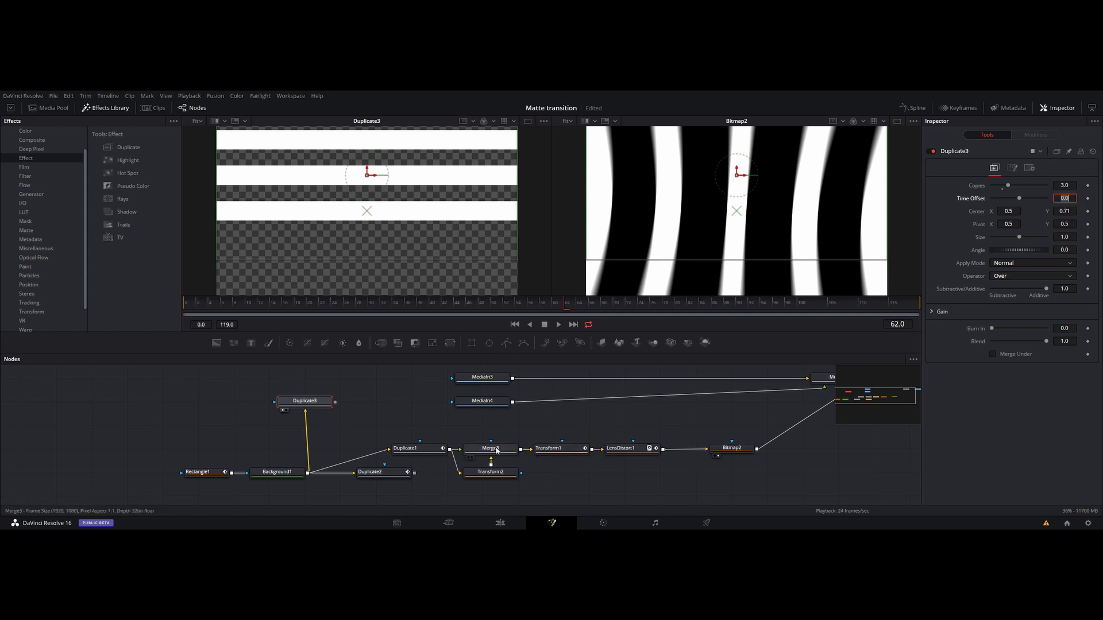
Step: Show Merge3 in the second viewer and check how the bars fill the frame between frames 46 and 75
{"action": "left_click", "coordinate": [473, 458]}
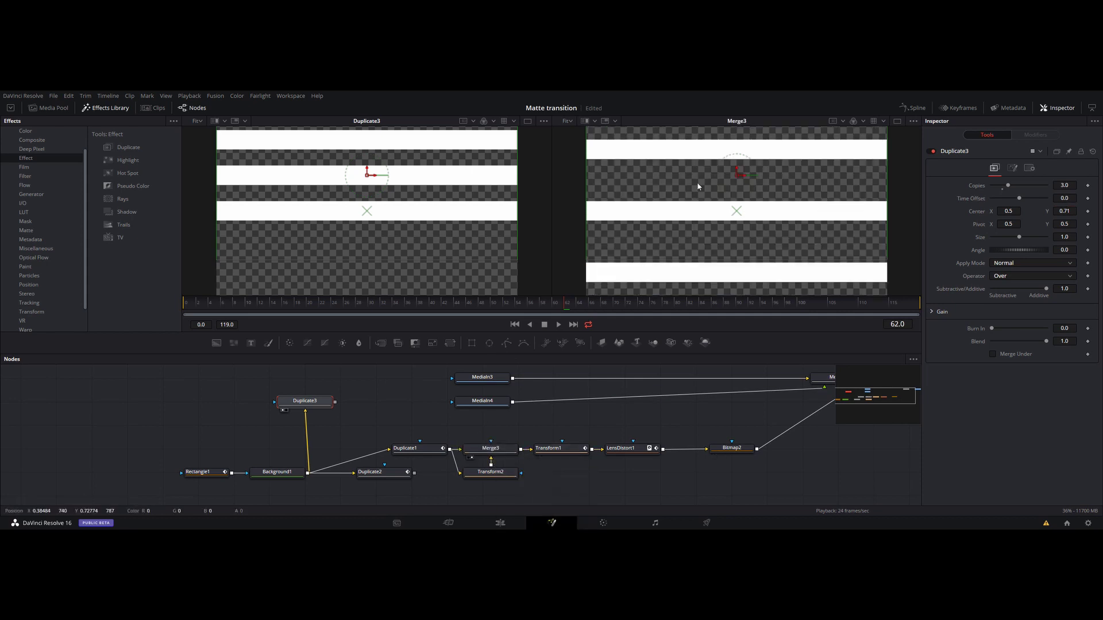
{"action": "left_click_drag", "start_coordinate": [555, 309], "coordinate": [466, 309]}
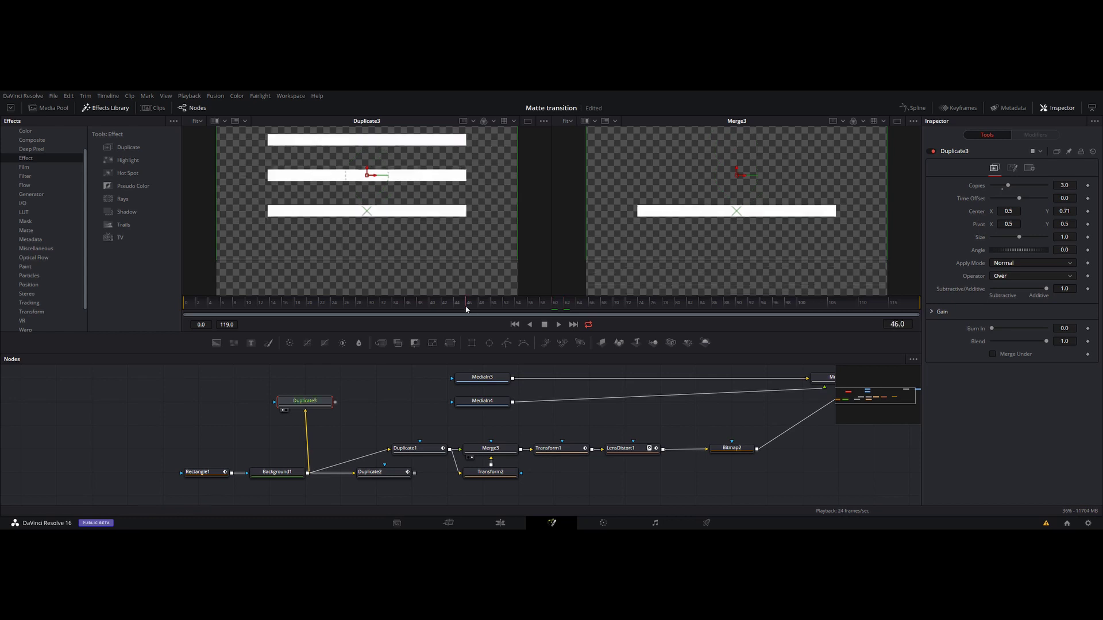
{"action": "key", "text": "space"}
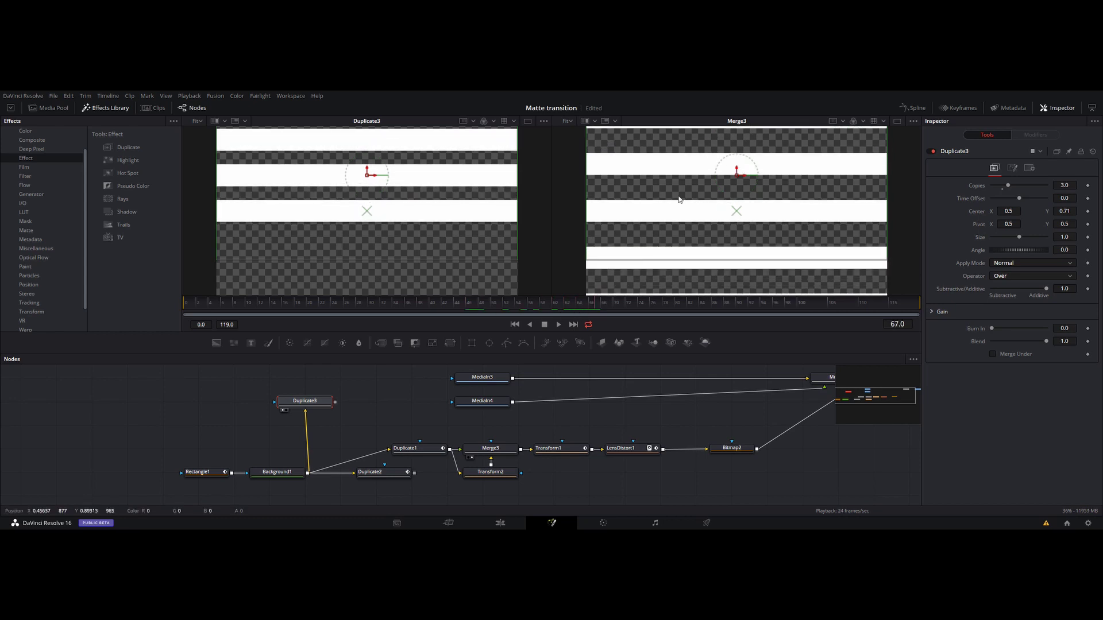
{"action": "left_click_drag", "start_coordinate": [538, 308], "coordinate": [637, 298]}
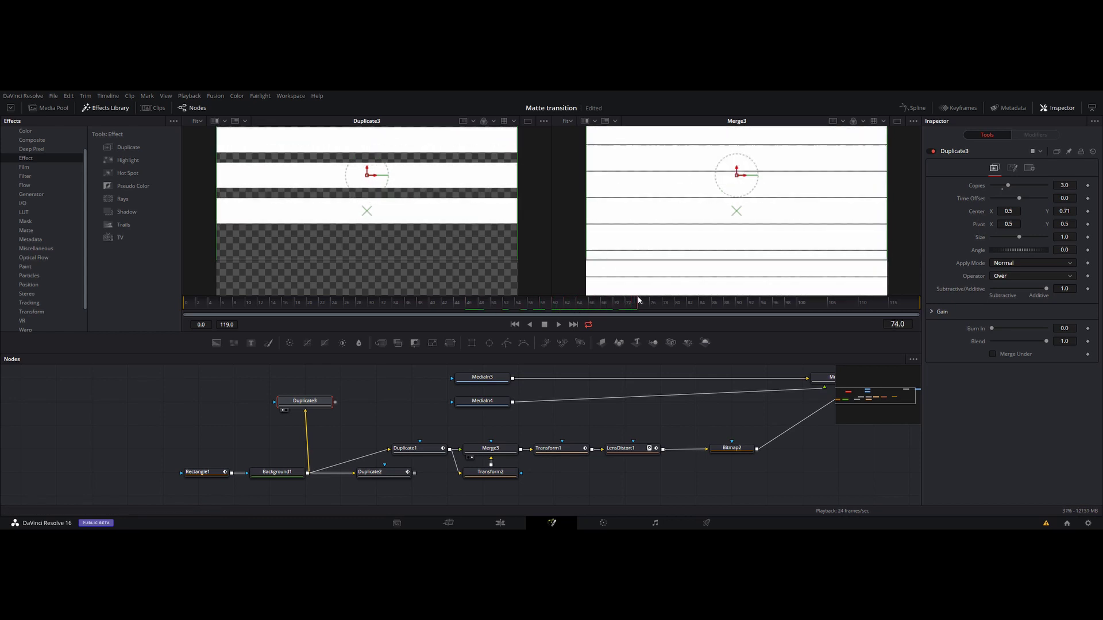
{"action": "left_click", "coordinate": [642, 299]}
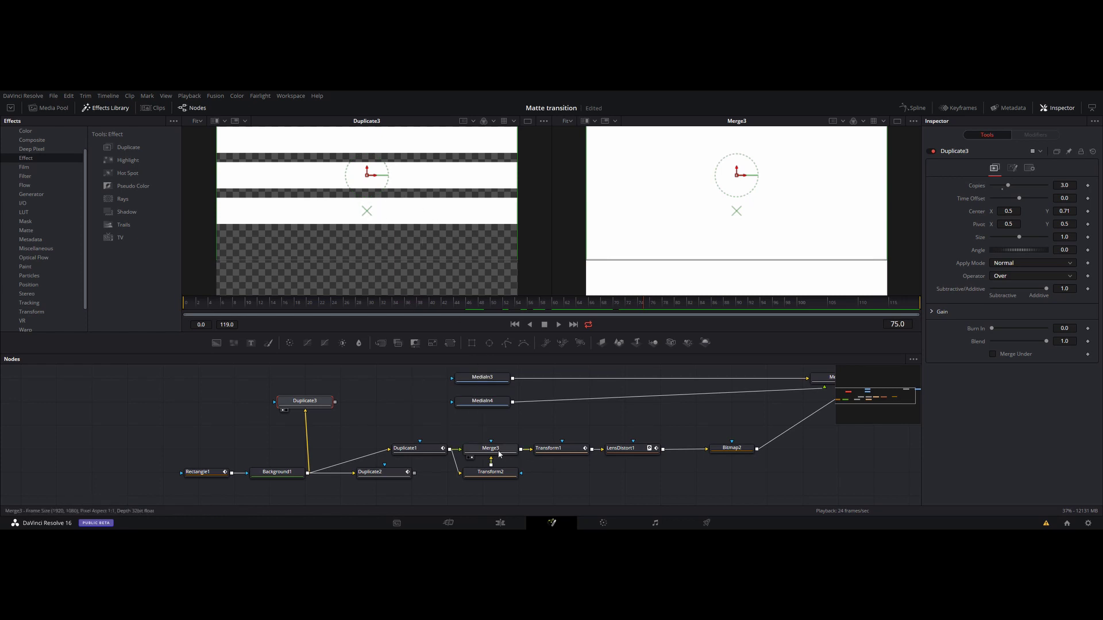
Step: Select Transform2, show it in the first viewer and scrub its mirrored bars to frame 61
{"action": "left_click", "coordinate": [494, 473]}
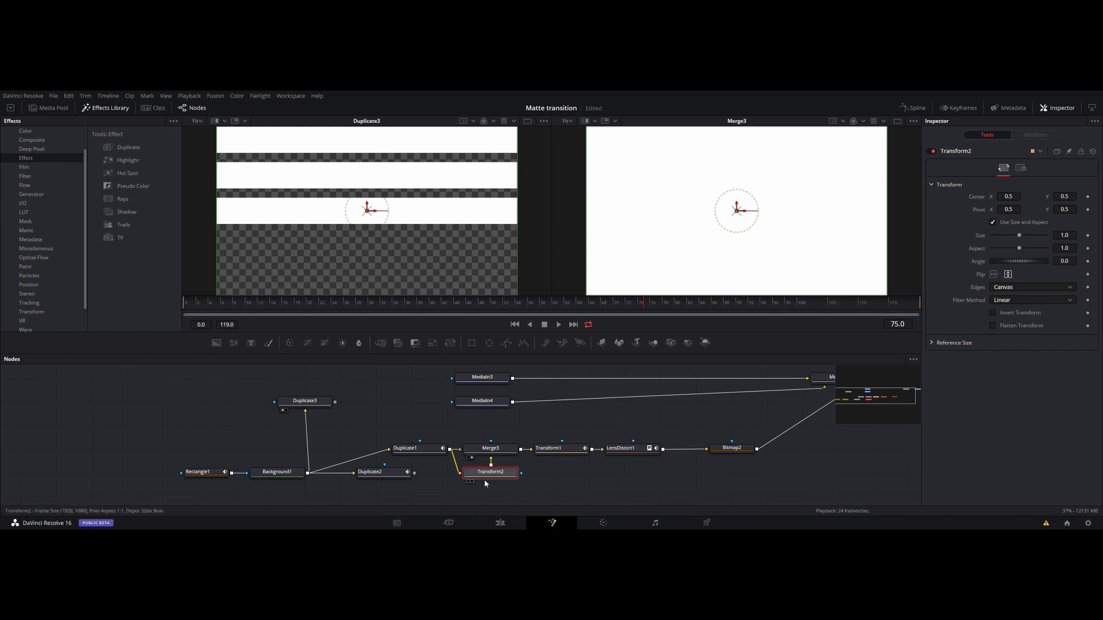
{"action": "key", "text": "1"}
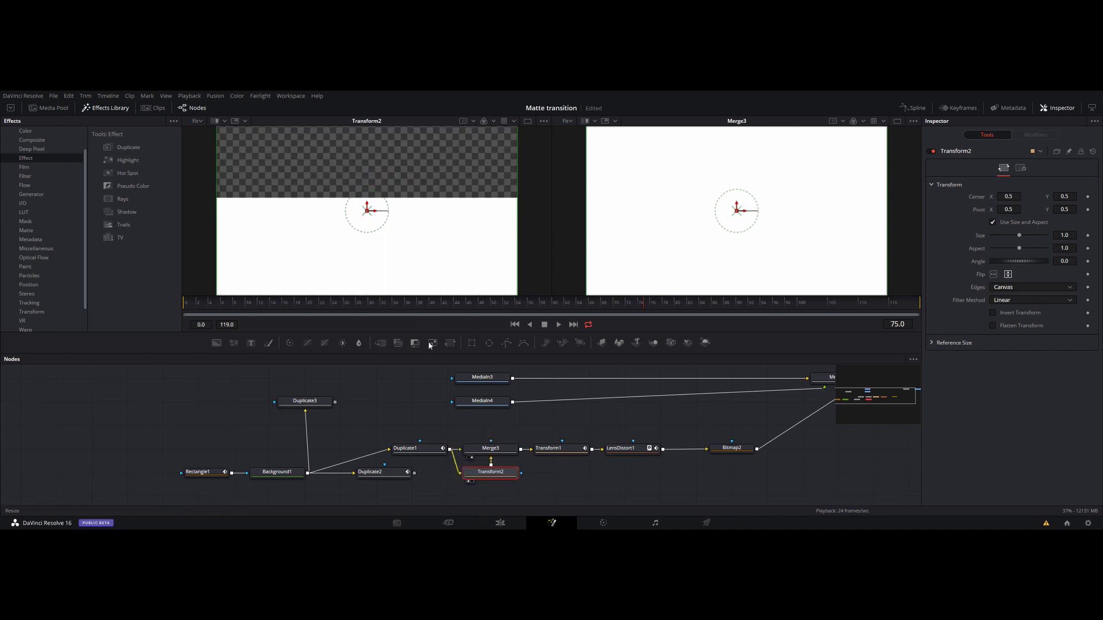
{"action": "left_click_drag", "start_coordinate": [509, 304], "coordinate": [558, 301]}
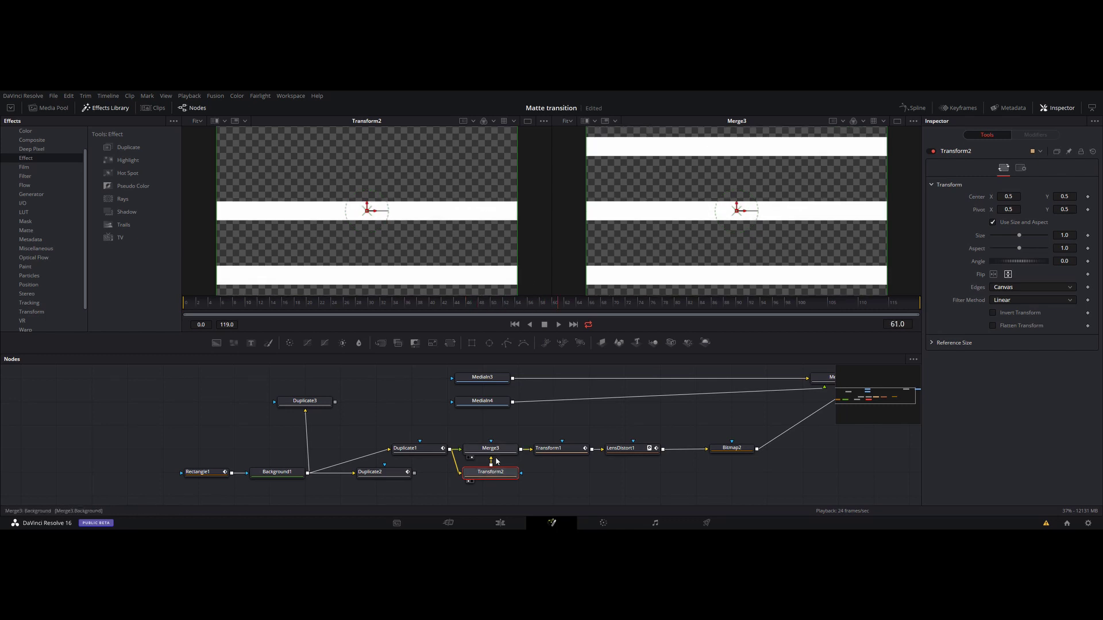
Step: Compare the Merge3 and Transform1 outputs in the first viewer while scrubbing between frames 46 and 72
{"action": "key", "text": "1"}
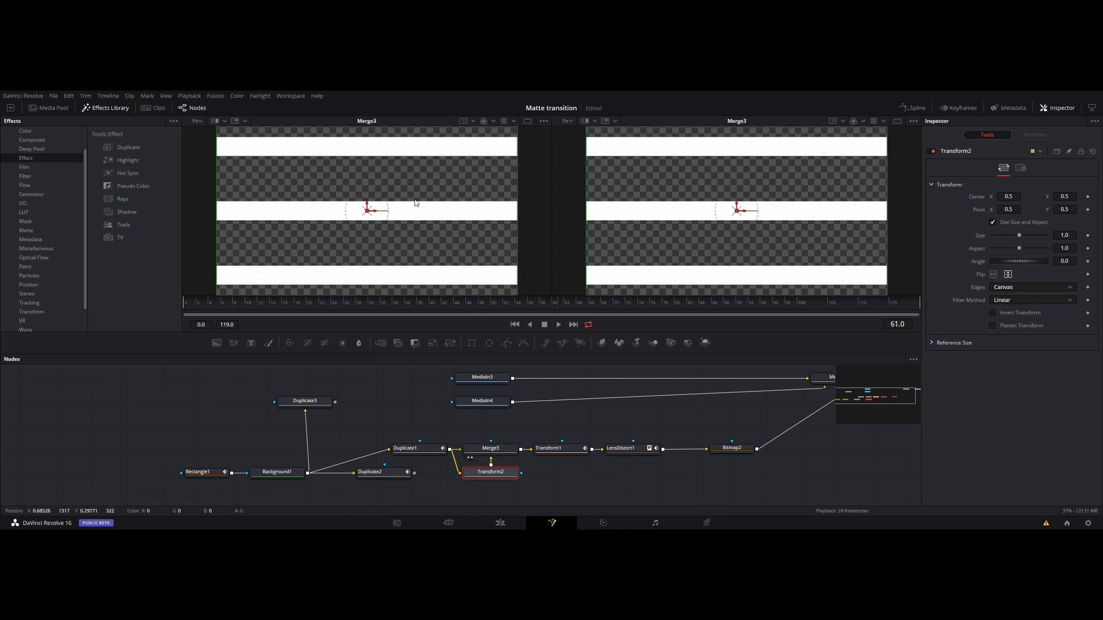
{"action": "left_click_drag", "start_coordinate": [542, 303], "coordinate": [620, 299]}
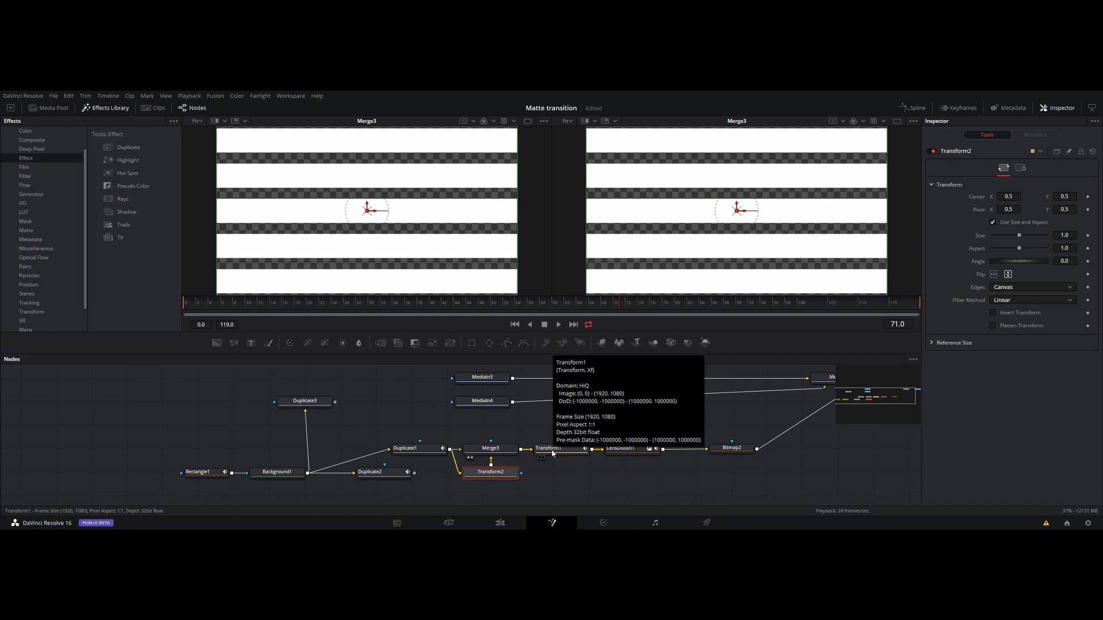
{"action": "left_click_drag", "start_coordinate": [552, 454], "coordinate": [421, 244]}
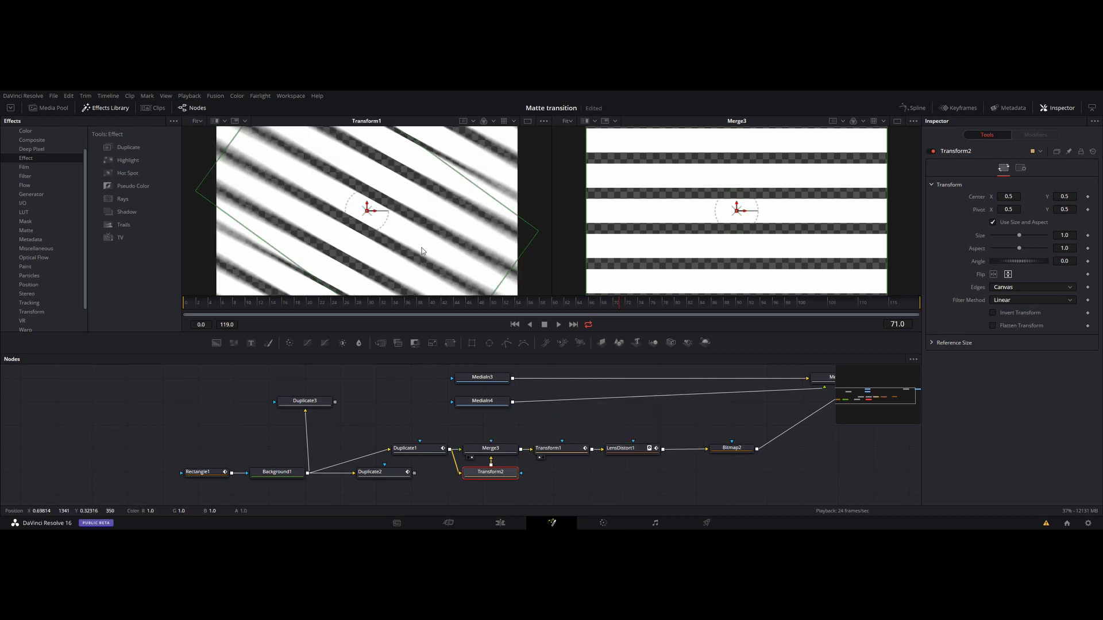
{"action": "left_click", "coordinate": [468, 303]}
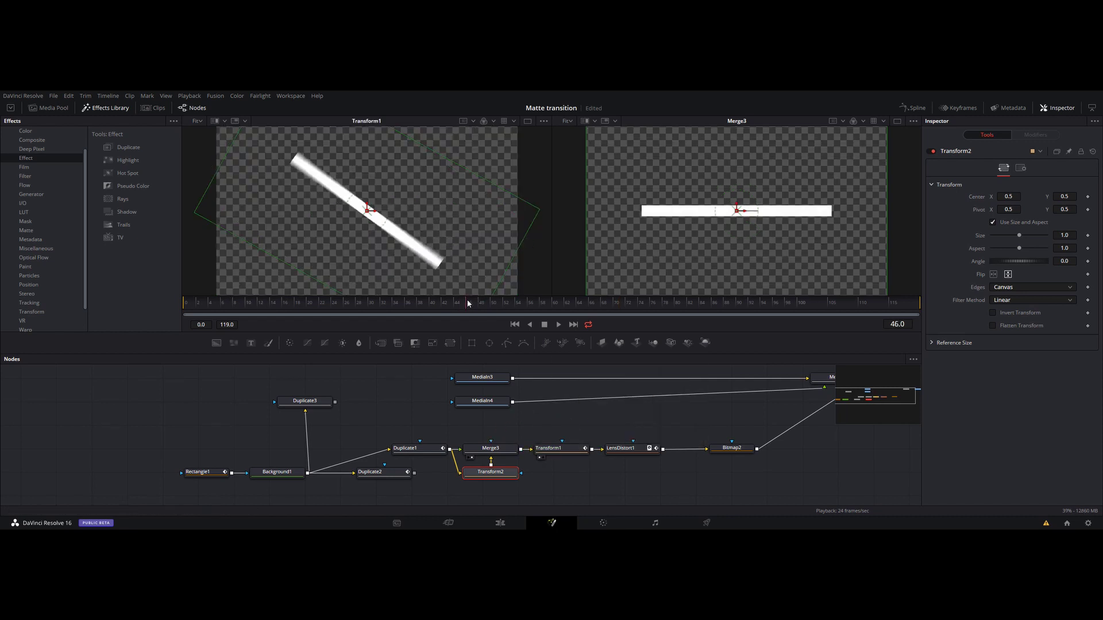
{"action": "left_click_drag", "start_coordinate": [506, 452], "coordinate": [630, 323]}
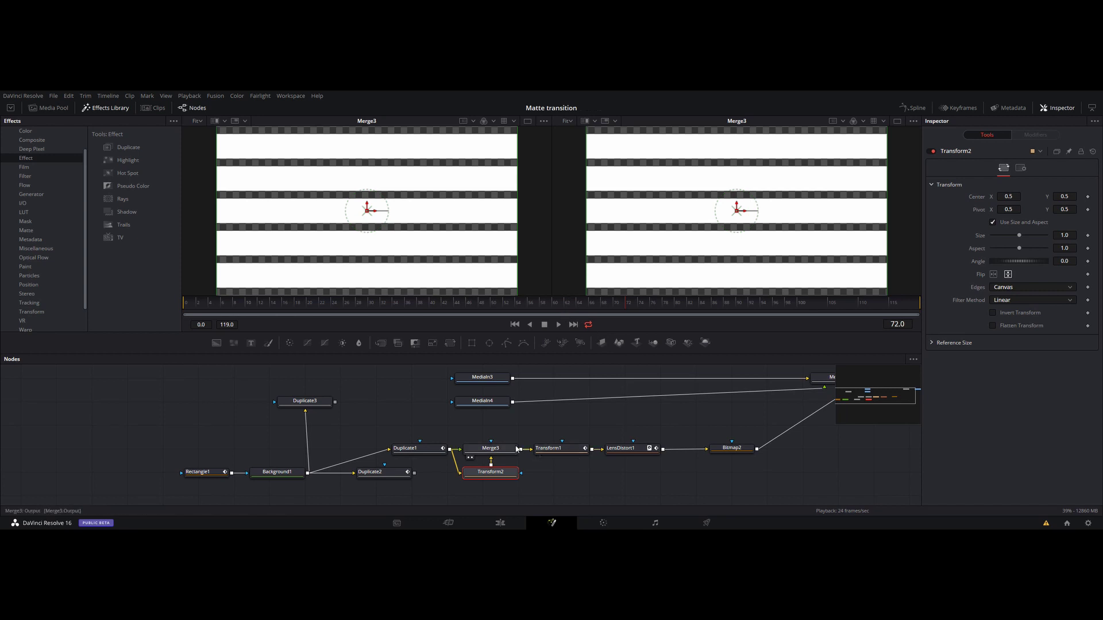
{"action": "key", "text": "1"}
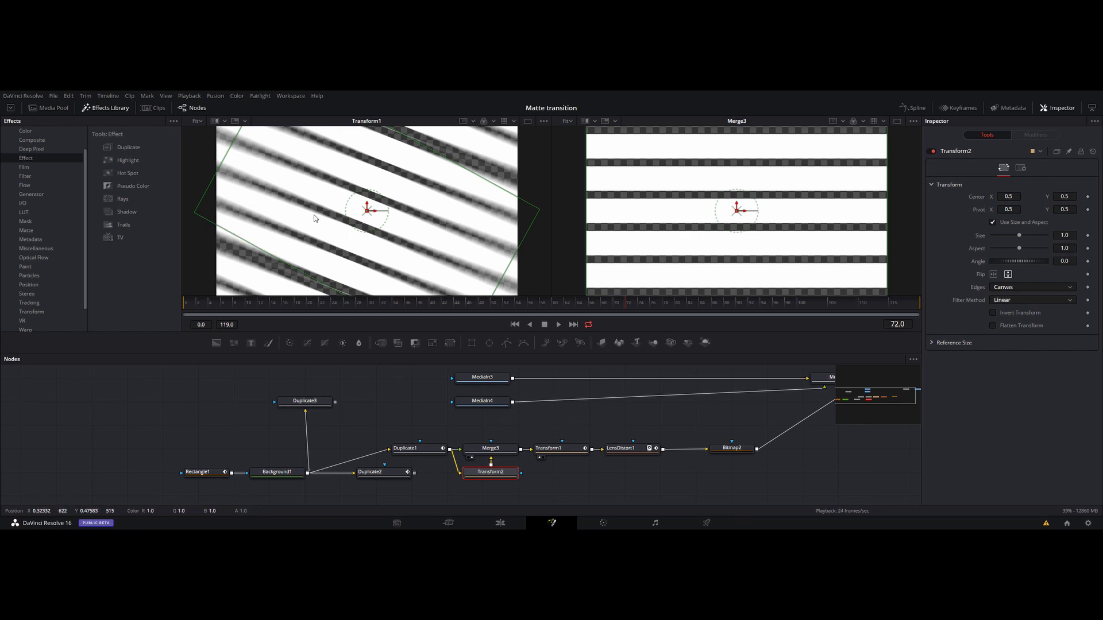
Step: Examine the motion blur settings of Transform2 and Transform1
{"action": "left_click", "coordinate": [1021, 168]}
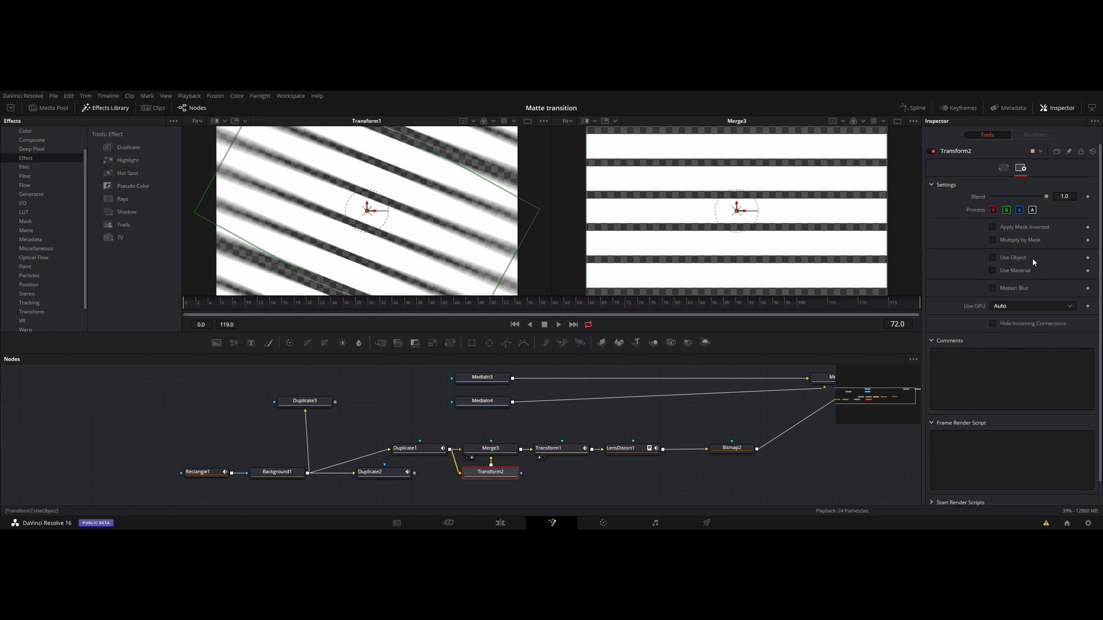
{"action": "left_click", "coordinate": [548, 448]}
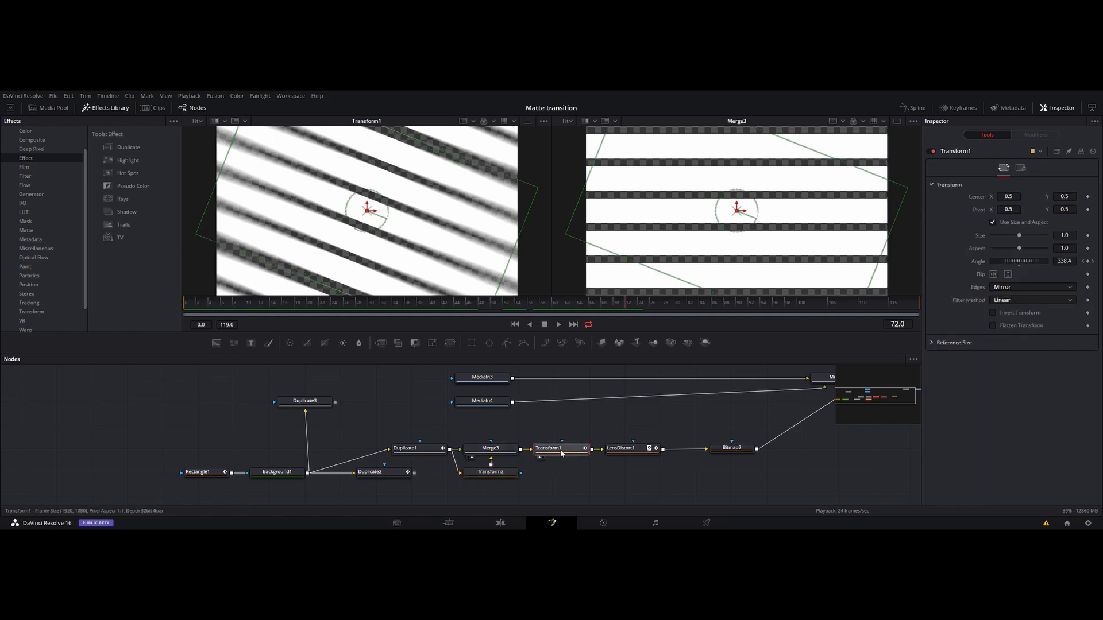
{"action": "left_click", "coordinate": [1021, 168]}
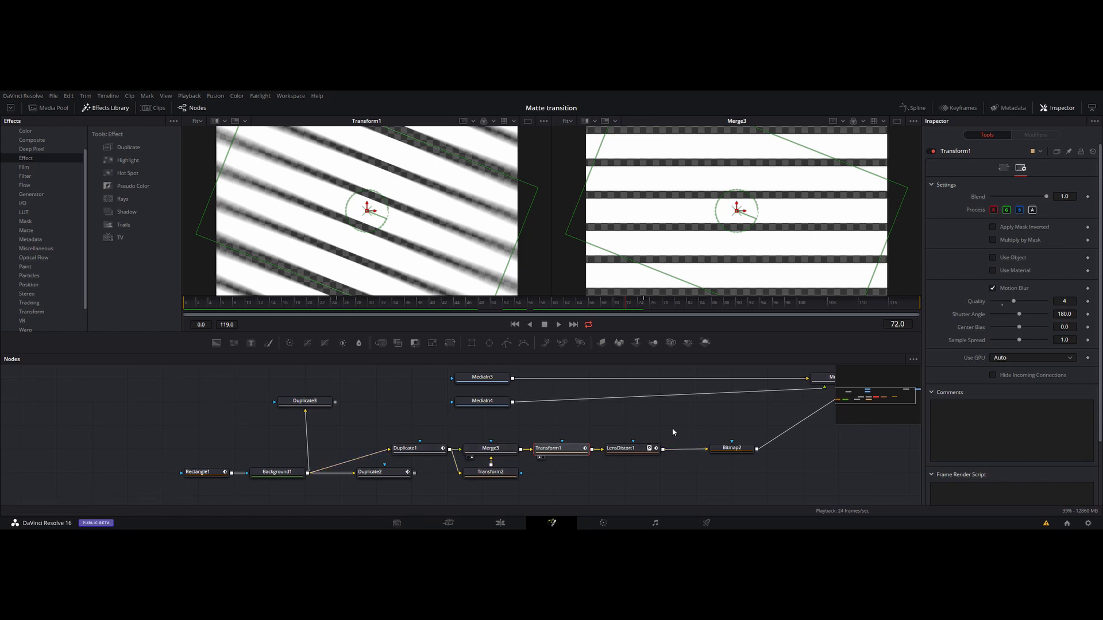
Step: Select LensDistort1 to show its lens distortion controls
{"action": "right_click", "coordinate": [648, 451]}
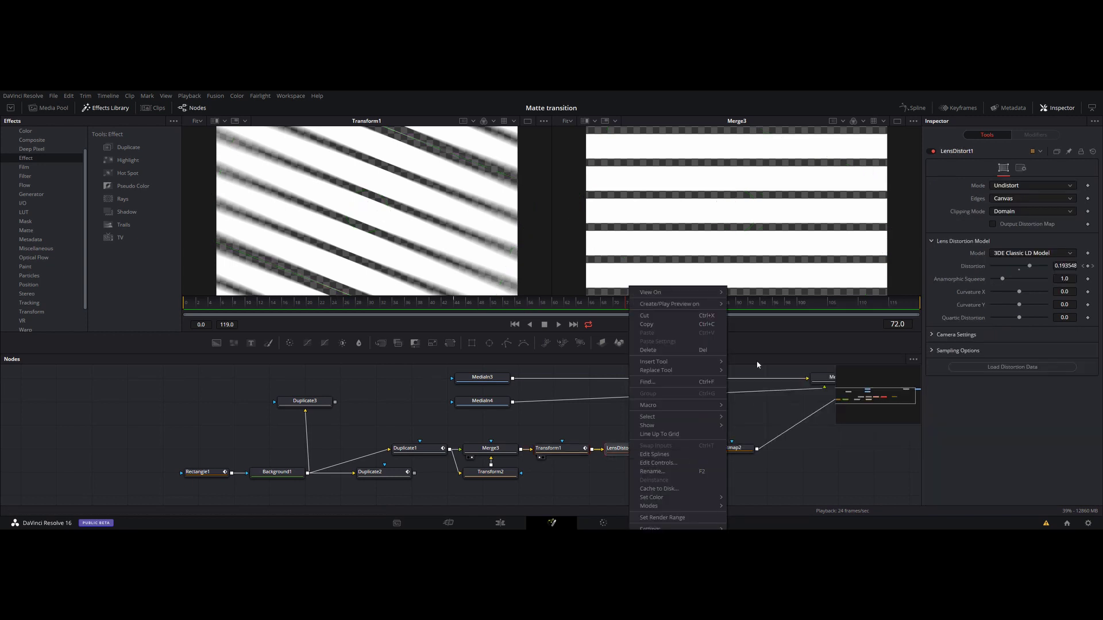
{"action": "left_click", "coordinate": [623, 428]}
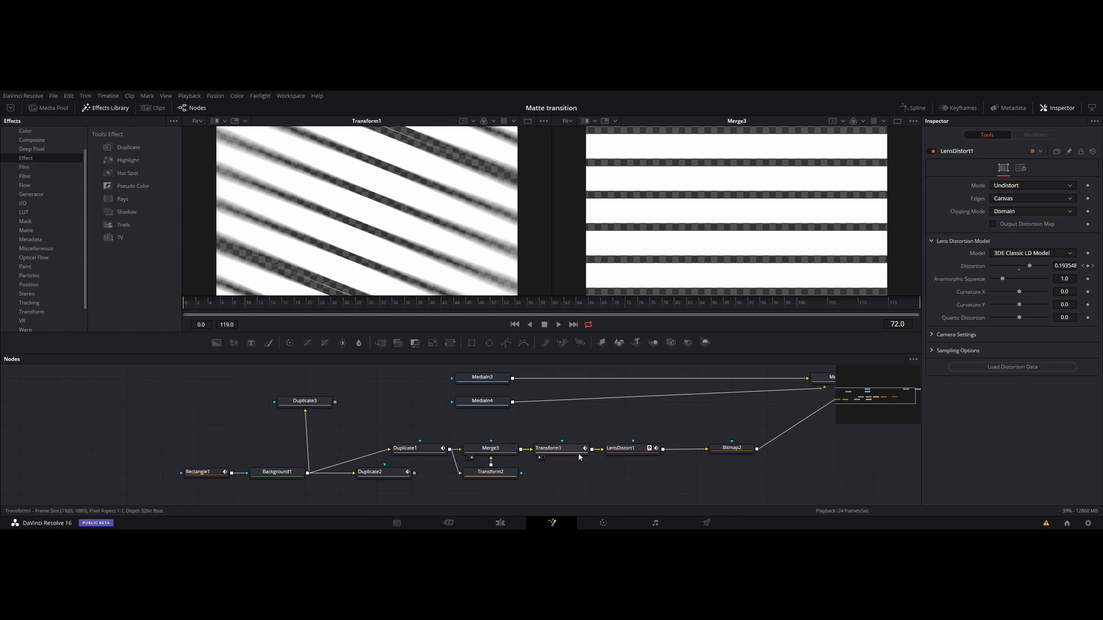
Step: Show LensDistort1 in the first viewer and scrub its distorted bars to frame 56
{"action": "left_click", "coordinate": [651, 449]}
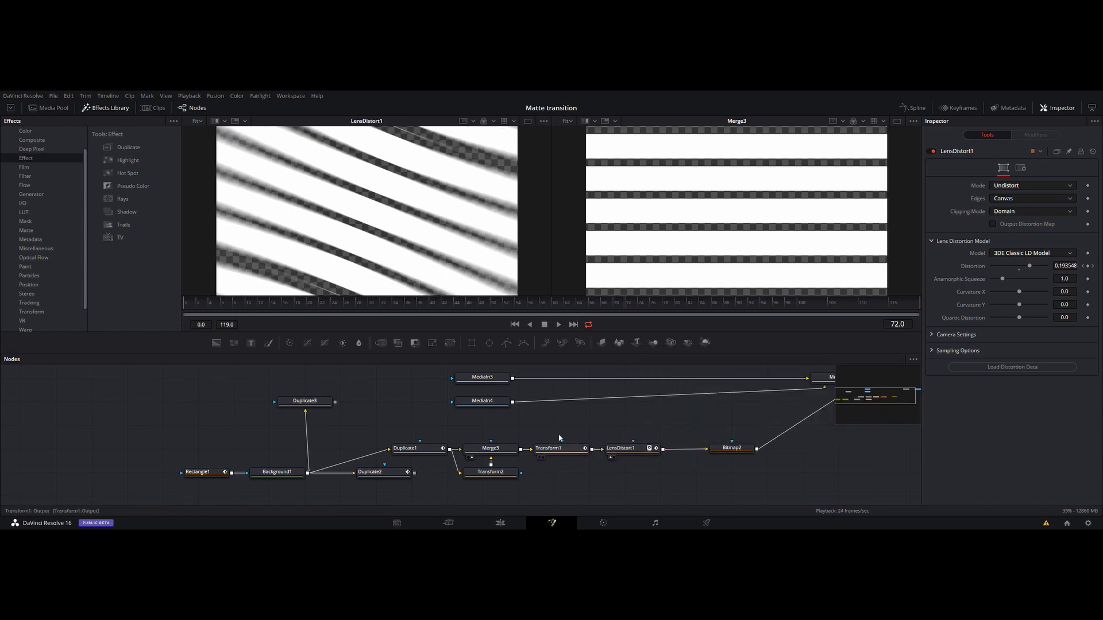
{"action": "left_click", "coordinate": [236, 303]}
{"action": "left_click_drag", "start_coordinate": [237, 304], "coordinate": [528, 315]}
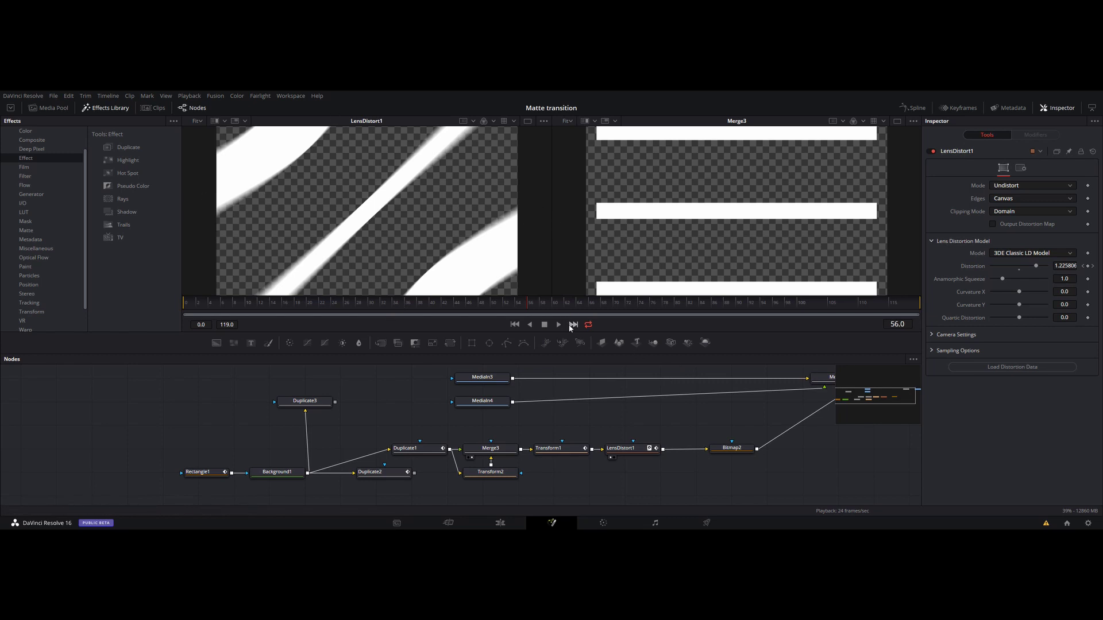
Step: Examine the disk cache options of LensDistort1 and the cache information for the node
{"action": "left_click", "coordinate": [634, 452]}
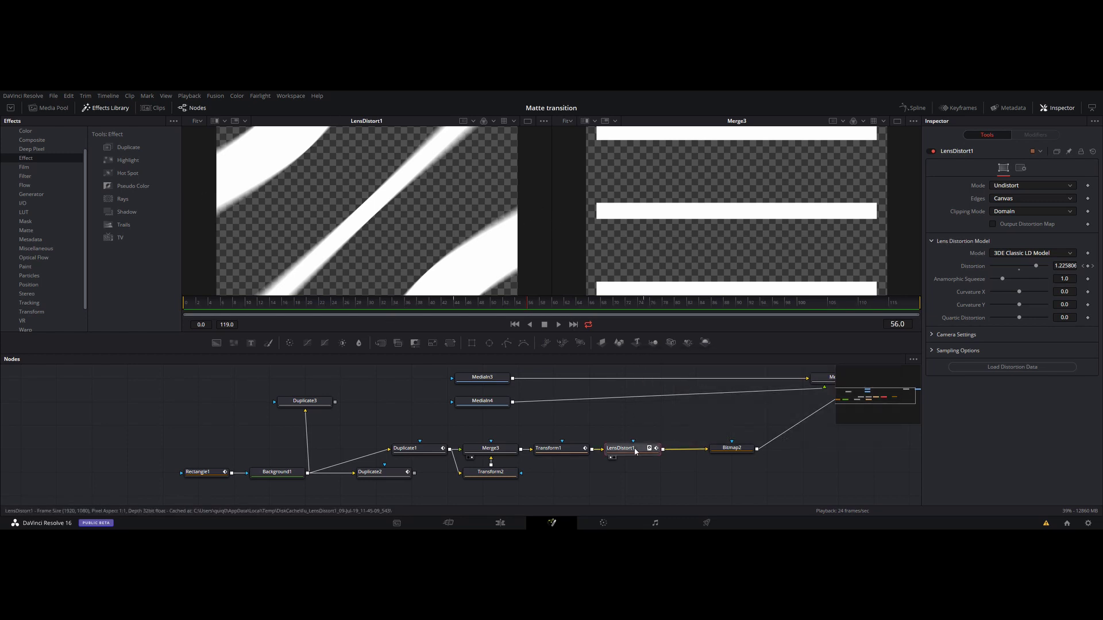
{"action": "right_click", "coordinate": [639, 452]}
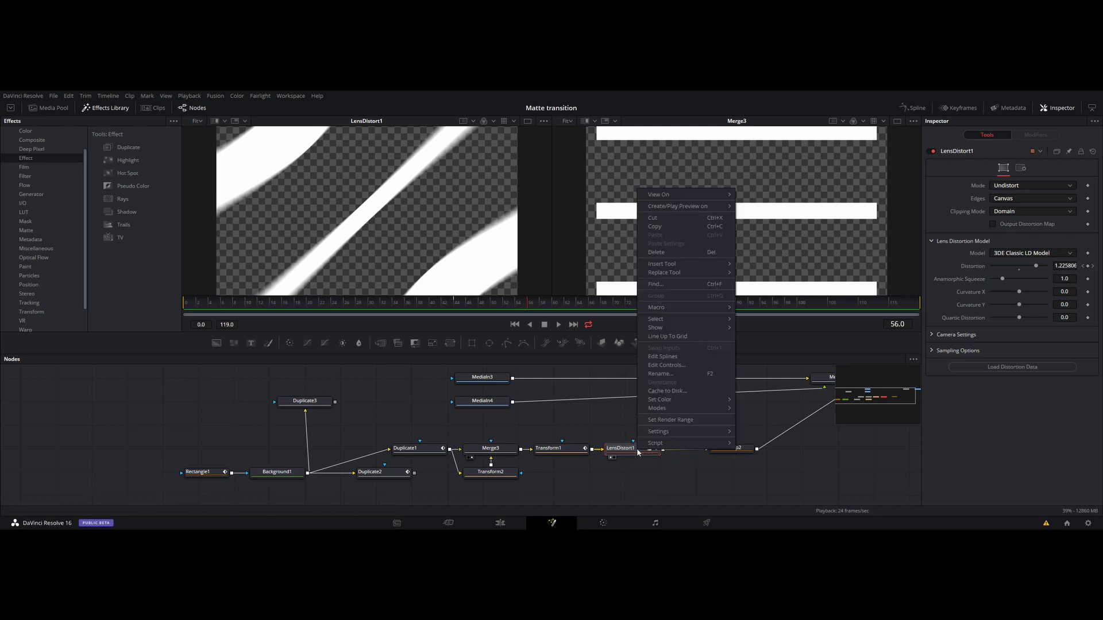
{"action": "left_click", "coordinate": [669, 391]}
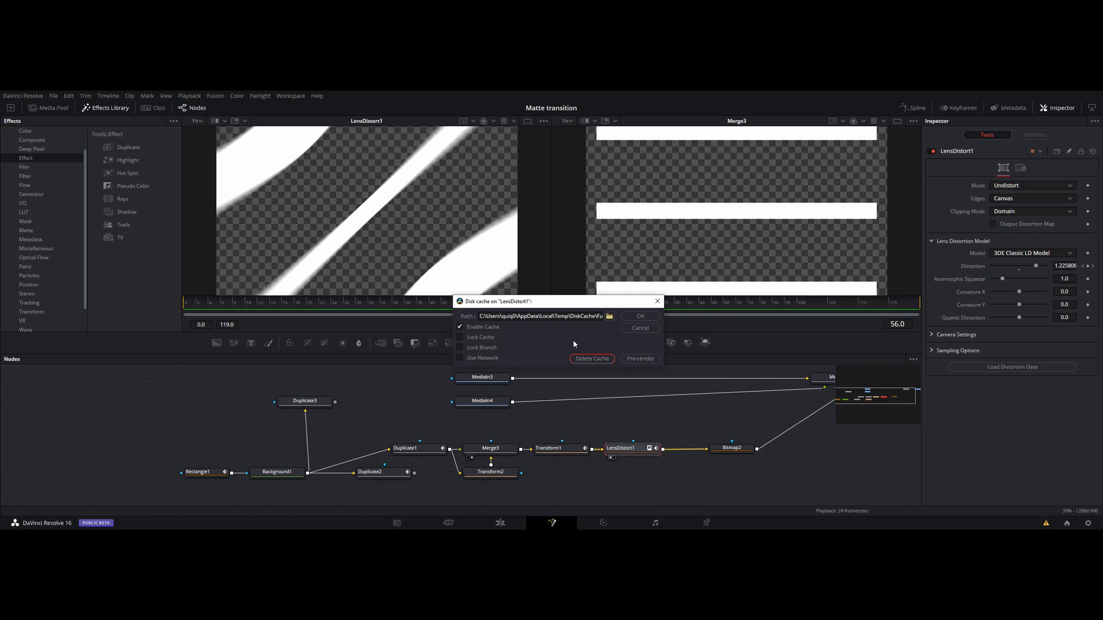
{"action": "left_click", "coordinate": [656, 301]}
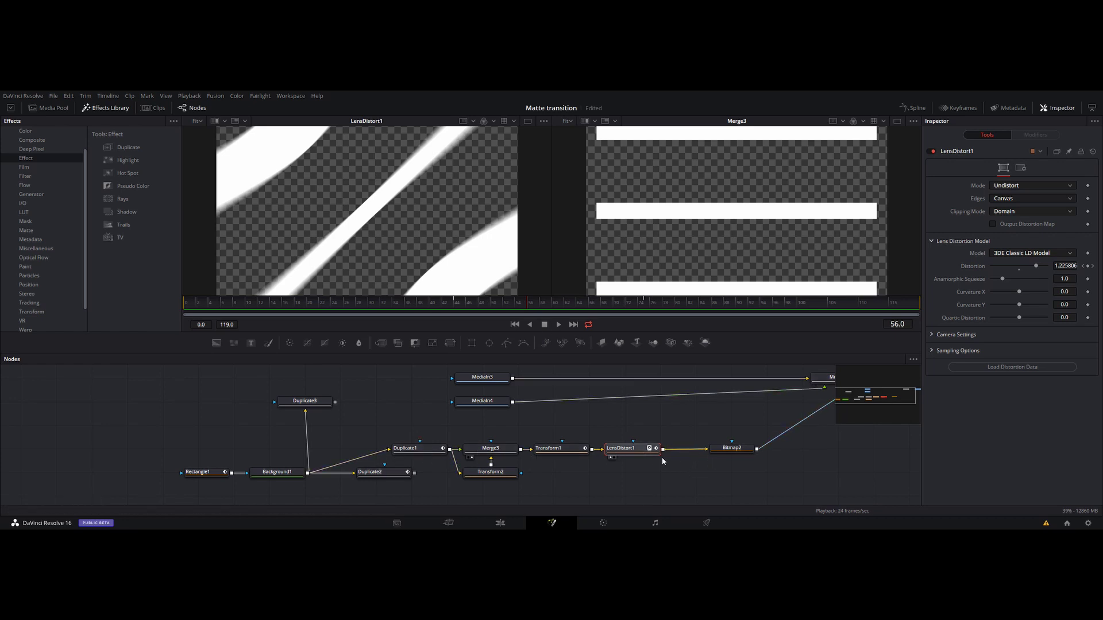
{"action": "mouse_move", "coordinate": [652, 454]}
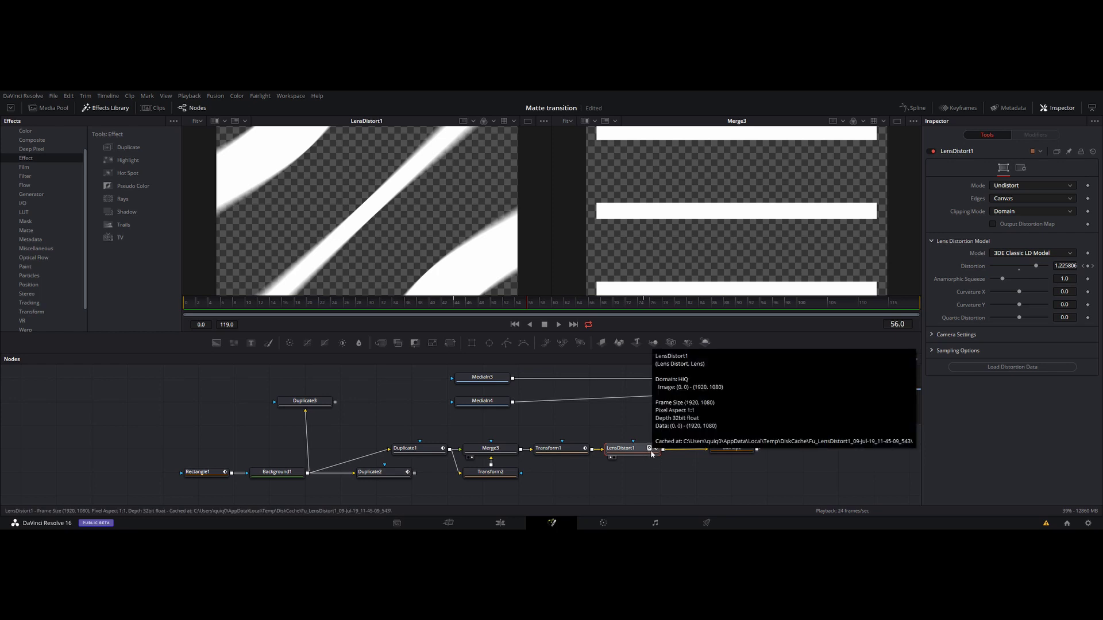
{"action": "left_click", "coordinate": [650, 477]}
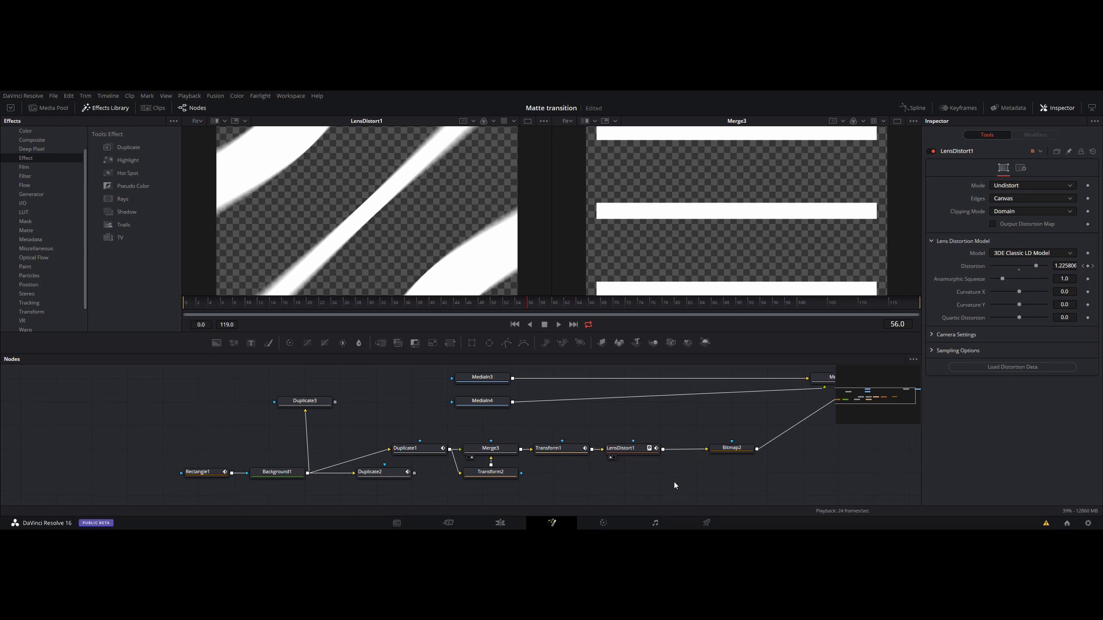
Step: Add a Saver node below Bitmap2 and connect the LensDistort1 output to it
{"action": "left_click_drag", "start_coordinate": [674, 480], "coordinate": [644, 441]}
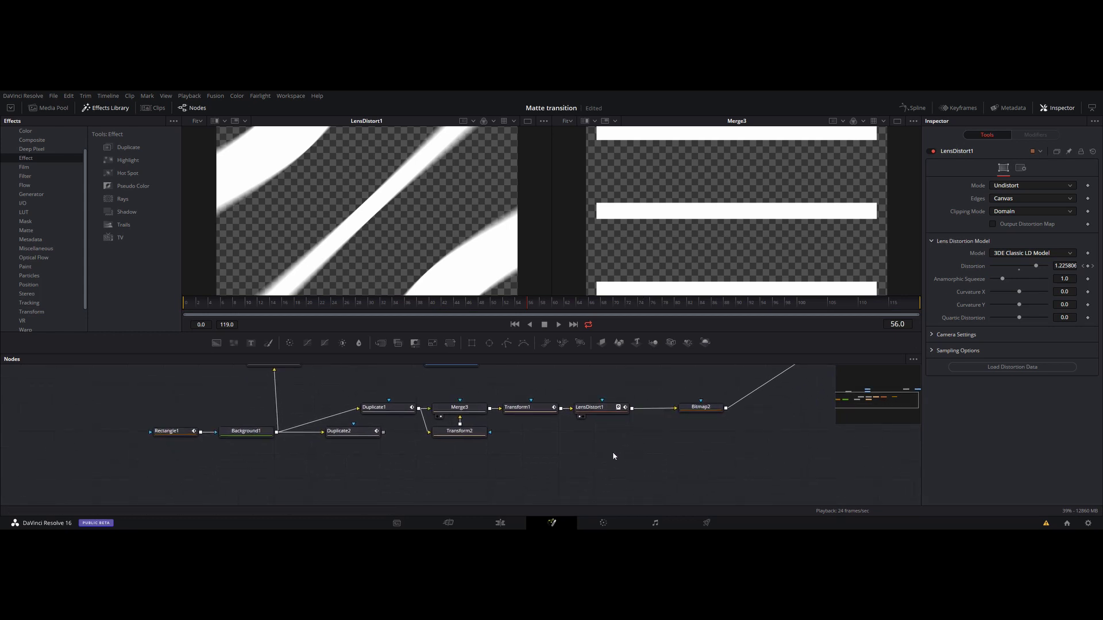
{"action": "key", "text": "shift+space"}
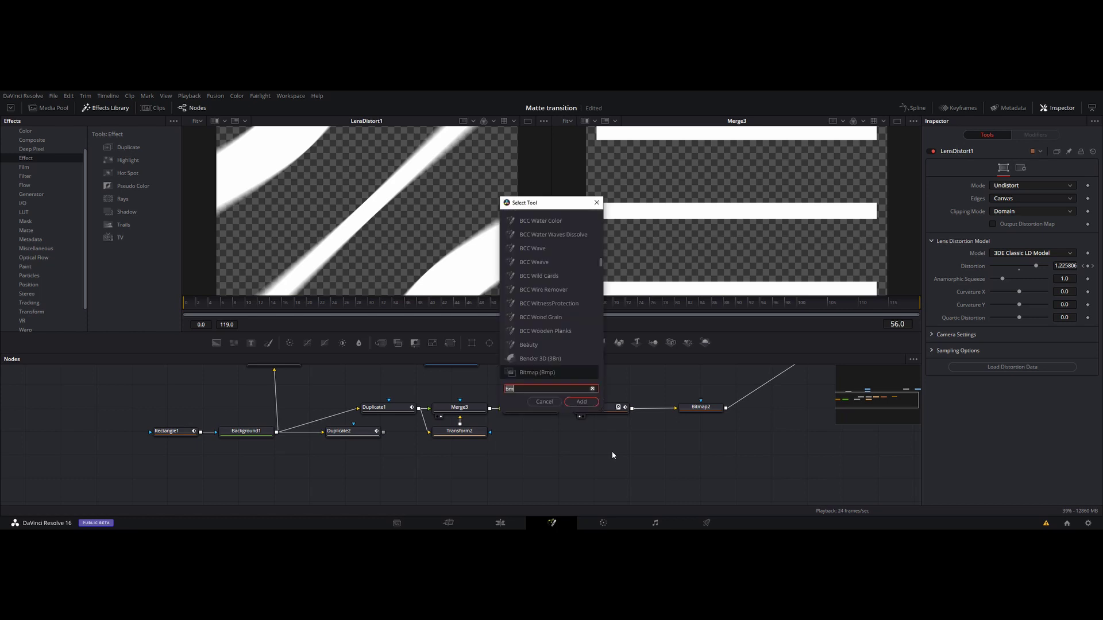
{"action": "type", "text": "bitm"}
{"action": "key", "text": "Return"}
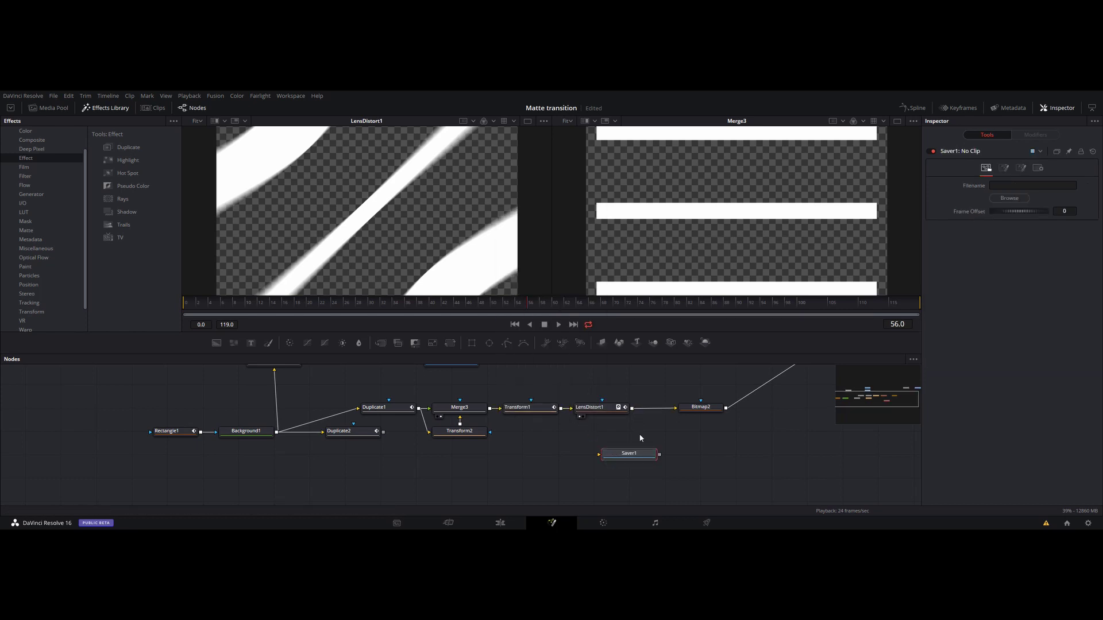
{"action": "left_click_drag", "start_coordinate": [629, 455], "coordinate": [700, 458]}
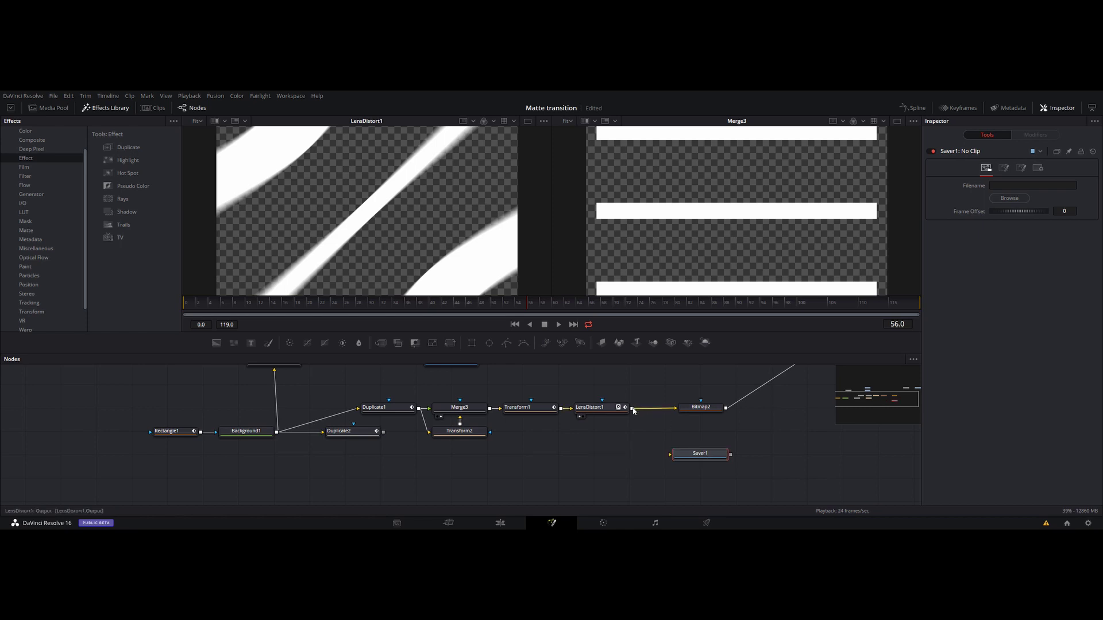
{"action": "left_click_drag", "start_coordinate": [633, 409], "coordinate": [700, 459]}
Step: Review the Saver node's file, format and general settings, and delete the node
{"action": "left_click", "coordinate": [1007, 170]}
{"action": "left_click", "coordinate": [1022, 168]}
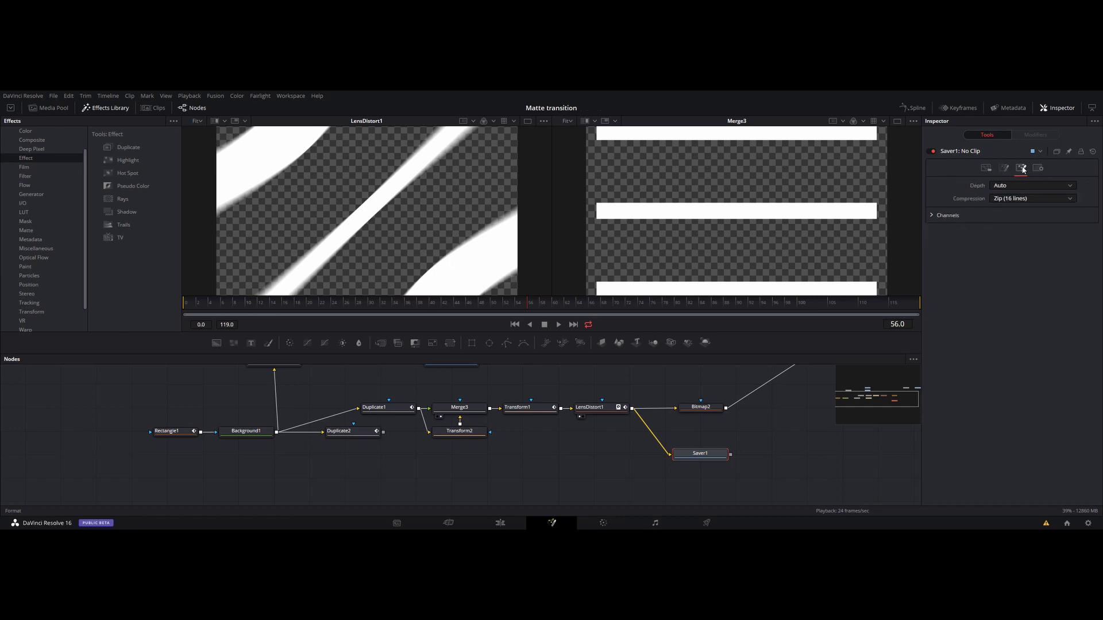
{"action": "left_click", "coordinate": [1040, 167]}
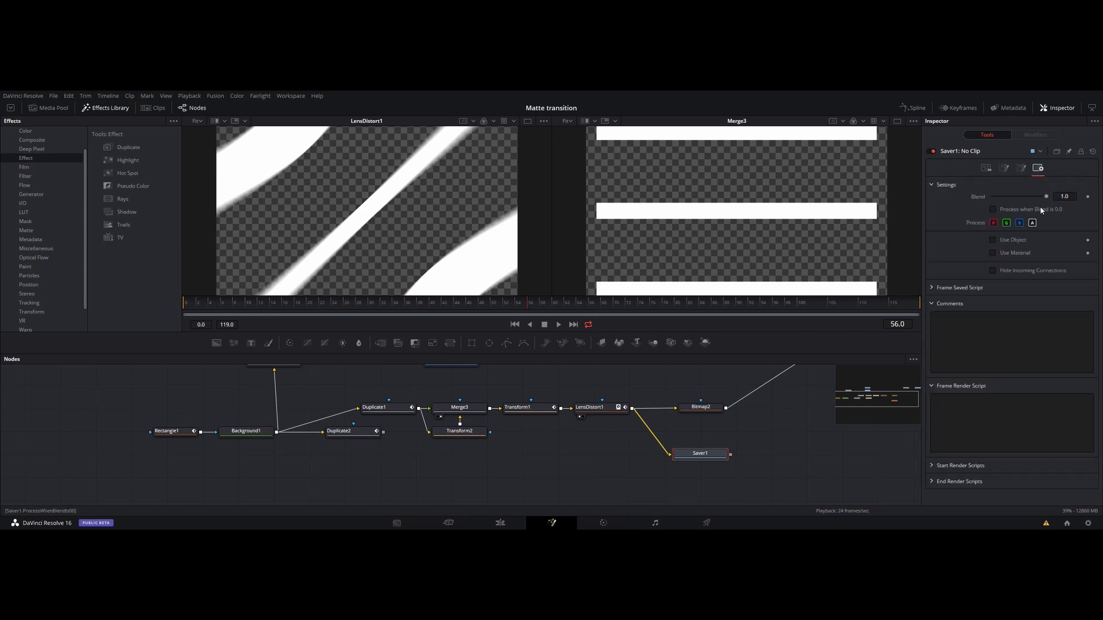
{"action": "left_click", "coordinate": [986, 168]}
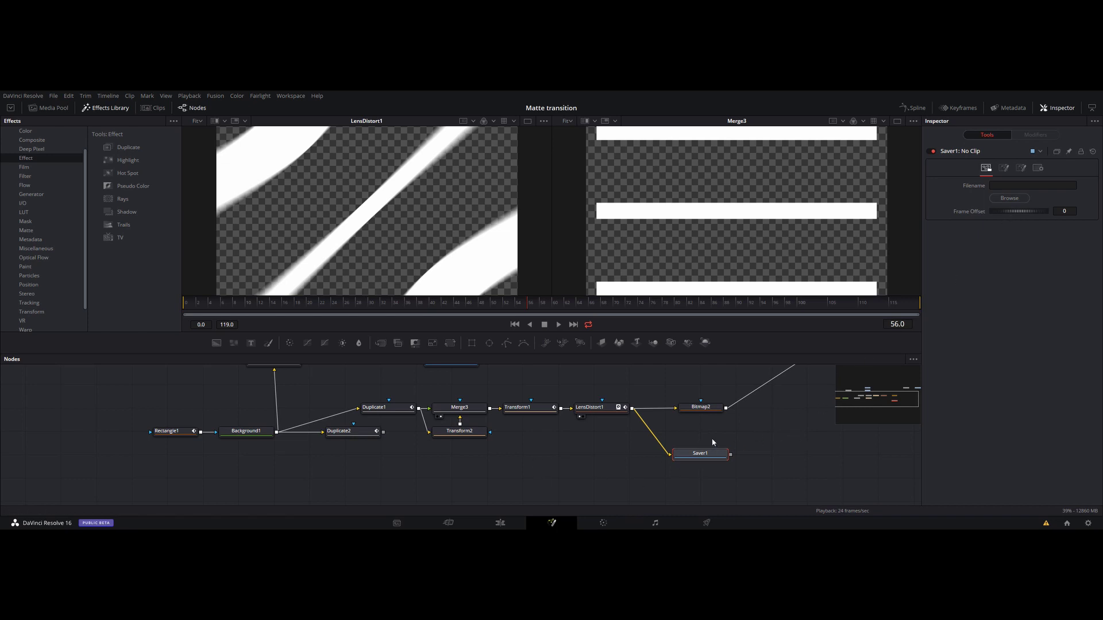
{"action": "key", "text": "Delete"}
Step: Switch the first viewer to the alpha channel of LensDistort1 and back to color
{"action": "left_click_drag", "start_coordinate": [721, 444], "coordinate": [560, 495]}
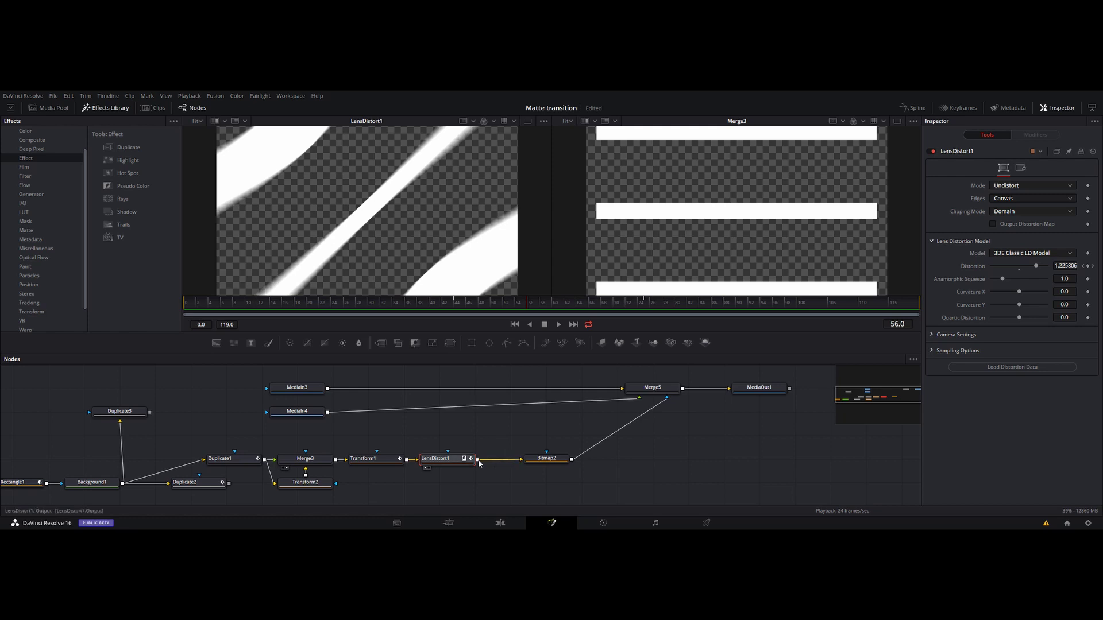
{"action": "left_click_drag", "start_coordinate": [479, 463], "coordinate": [513, 449]}
{"action": "left_click_drag", "start_coordinate": [477, 437], "coordinate": [561, 411]}
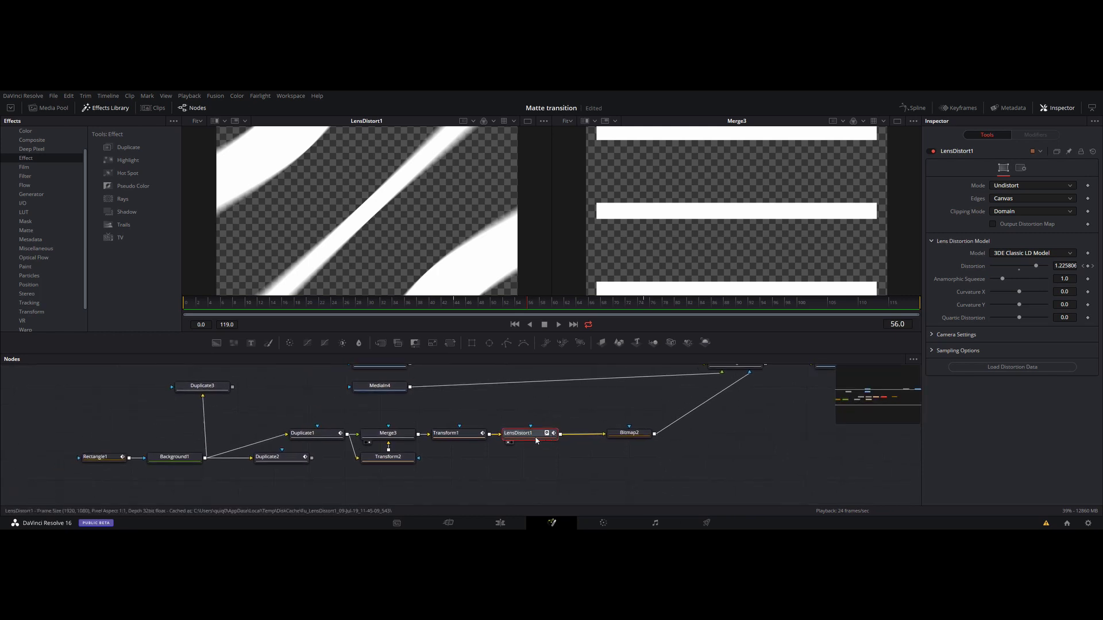
{"action": "left_click", "coordinate": [484, 120]}
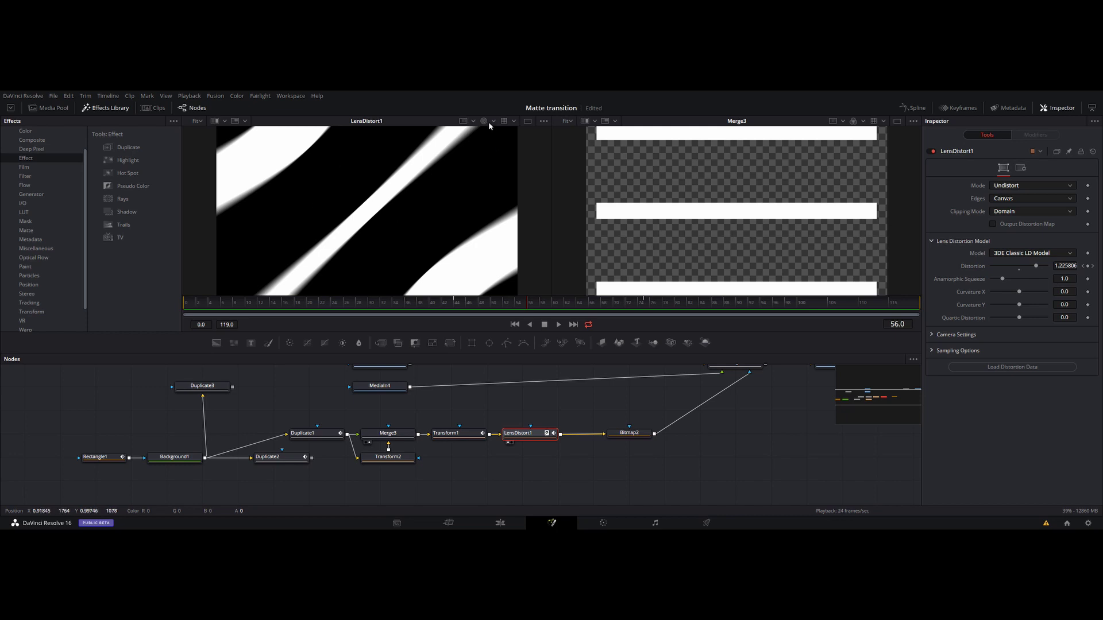
{"action": "left_click", "coordinate": [484, 120]}
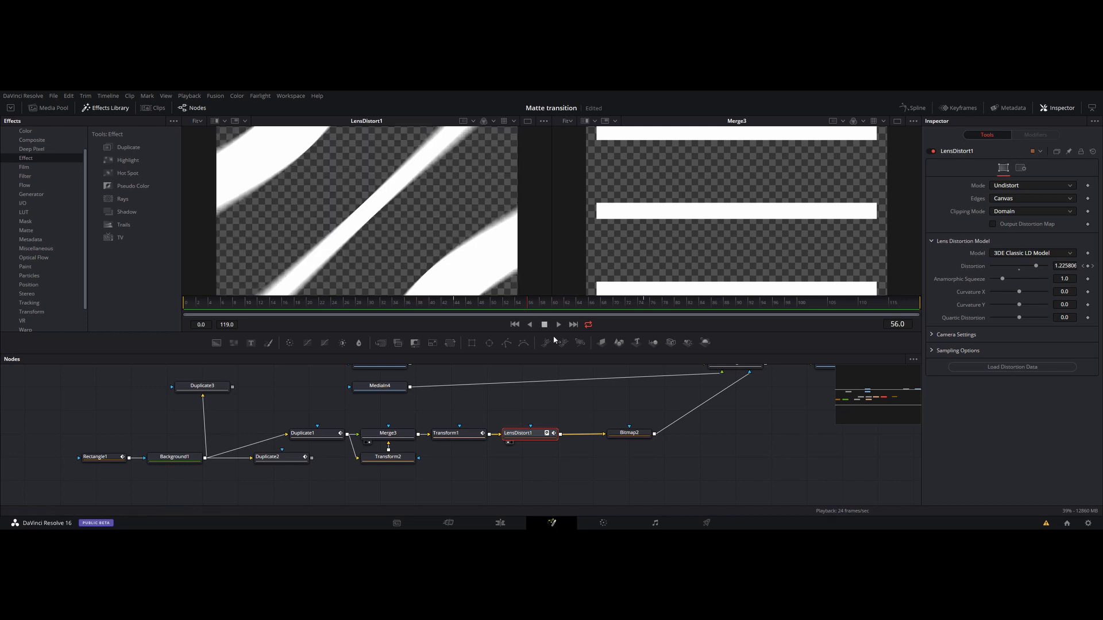
Step: Select Bitmap2 to show its matte settings, load Merge5 into the second viewer and scrub the transition to frame 79
{"action": "left_click", "coordinate": [628, 438]}
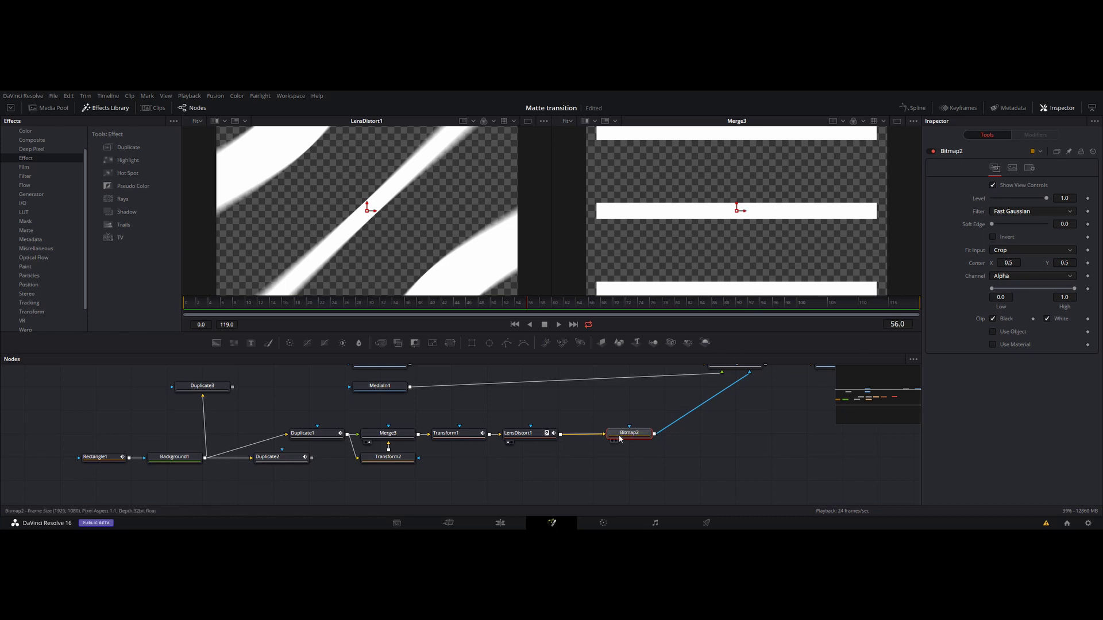
{"action": "left_click_drag", "start_coordinate": [797, 419], "coordinate": [749, 475]}
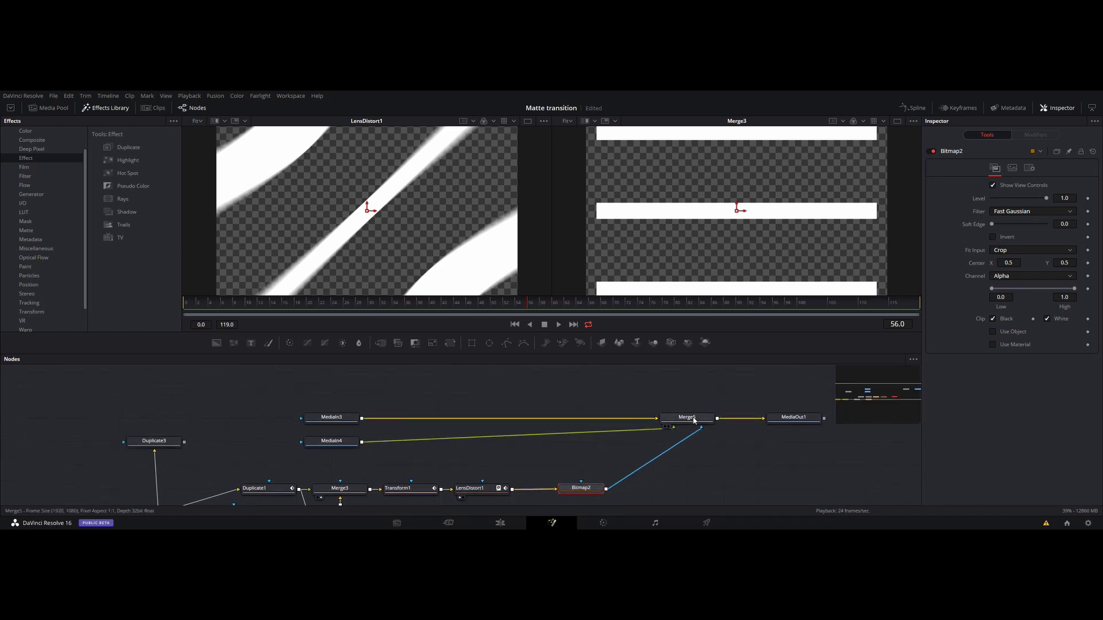
{"action": "left_click_drag", "start_coordinate": [693, 419], "coordinate": [701, 230]}
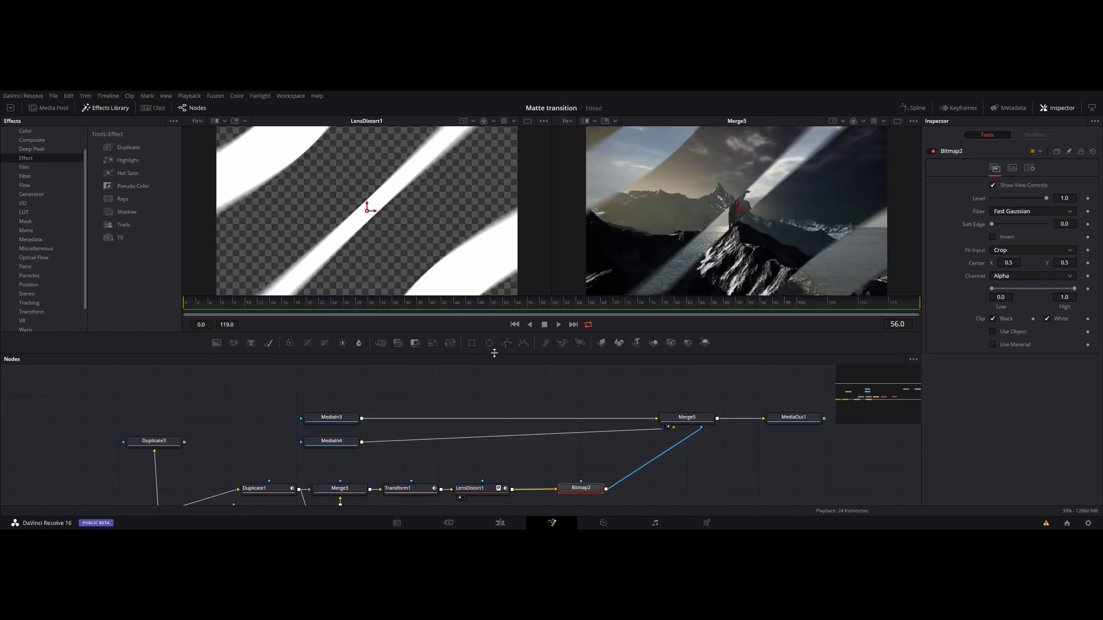
{"action": "left_click_drag", "start_coordinate": [201, 303], "coordinate": [668, 304]}
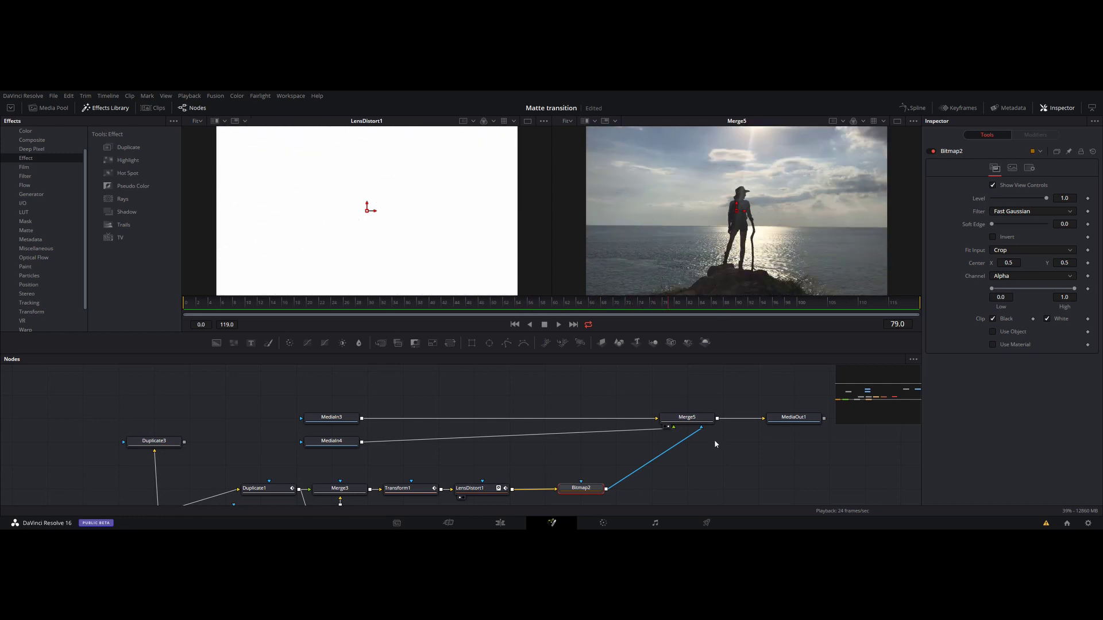
{"action": "left_click_drag", "start_coordinate": [733, 466], "coordinate": [794, 410]}
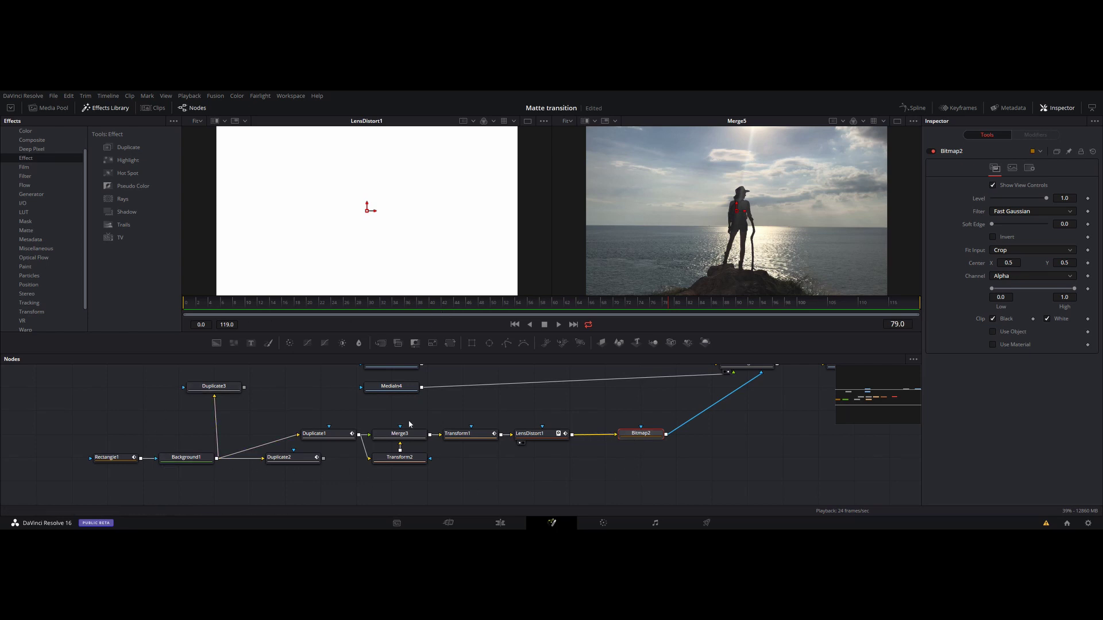
{"action": "left_click_drag", "start_coordinate": [837, 432], "coordinate": [754, 453]}
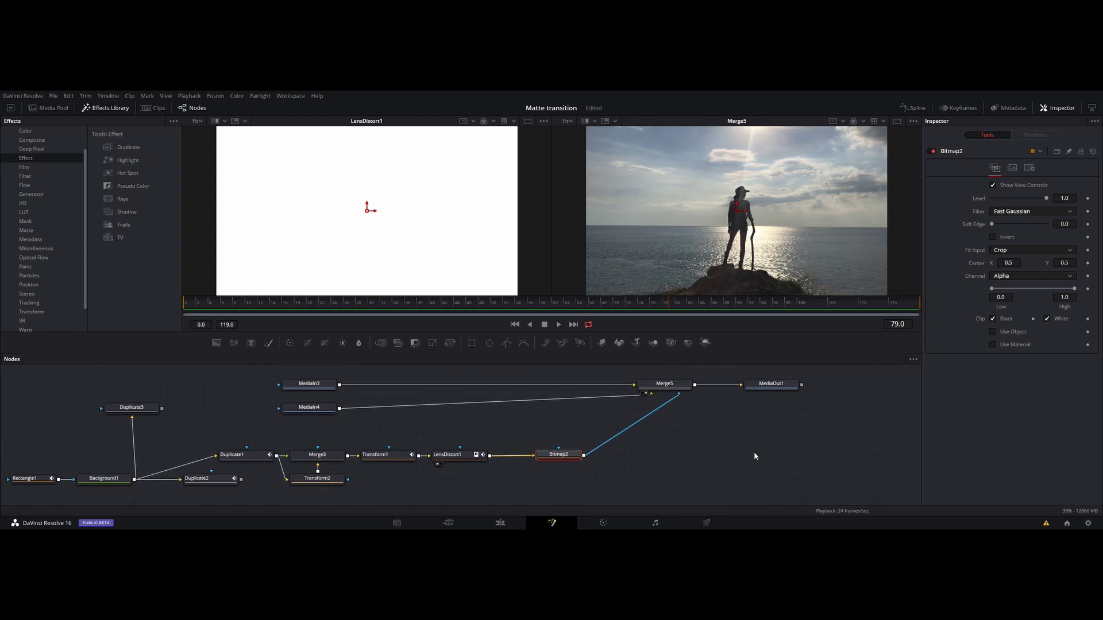